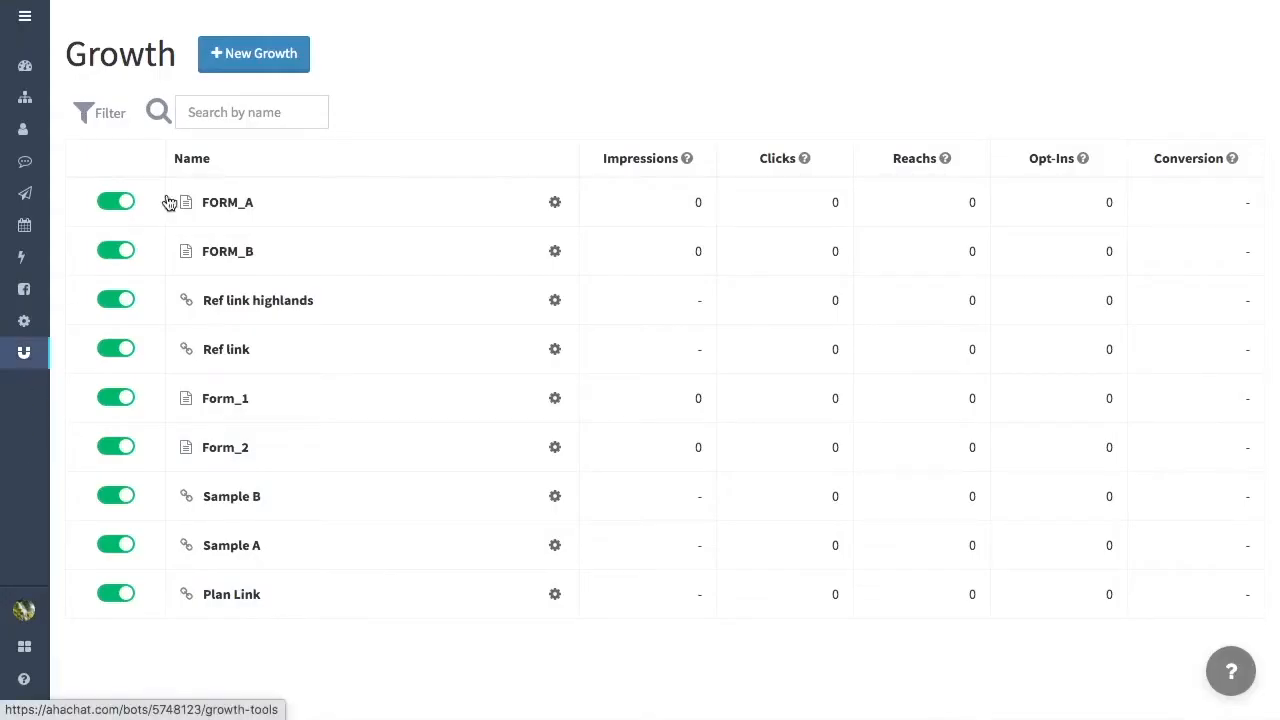
# Step: Start a new Messenger Ref Url growth tool and name it UTM_Link
pyautogui.click(280, 64)
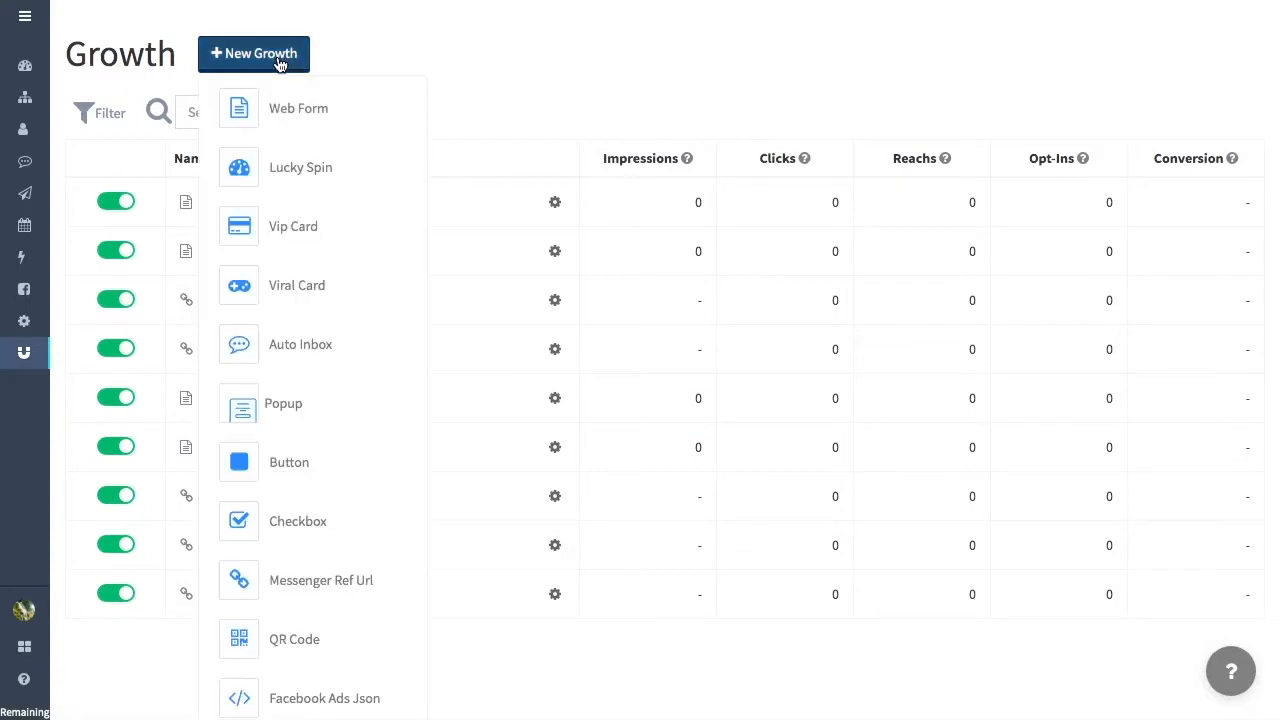
pyautogui.scroll(-1, 380, 580)
pyautogui.click(317, 514)
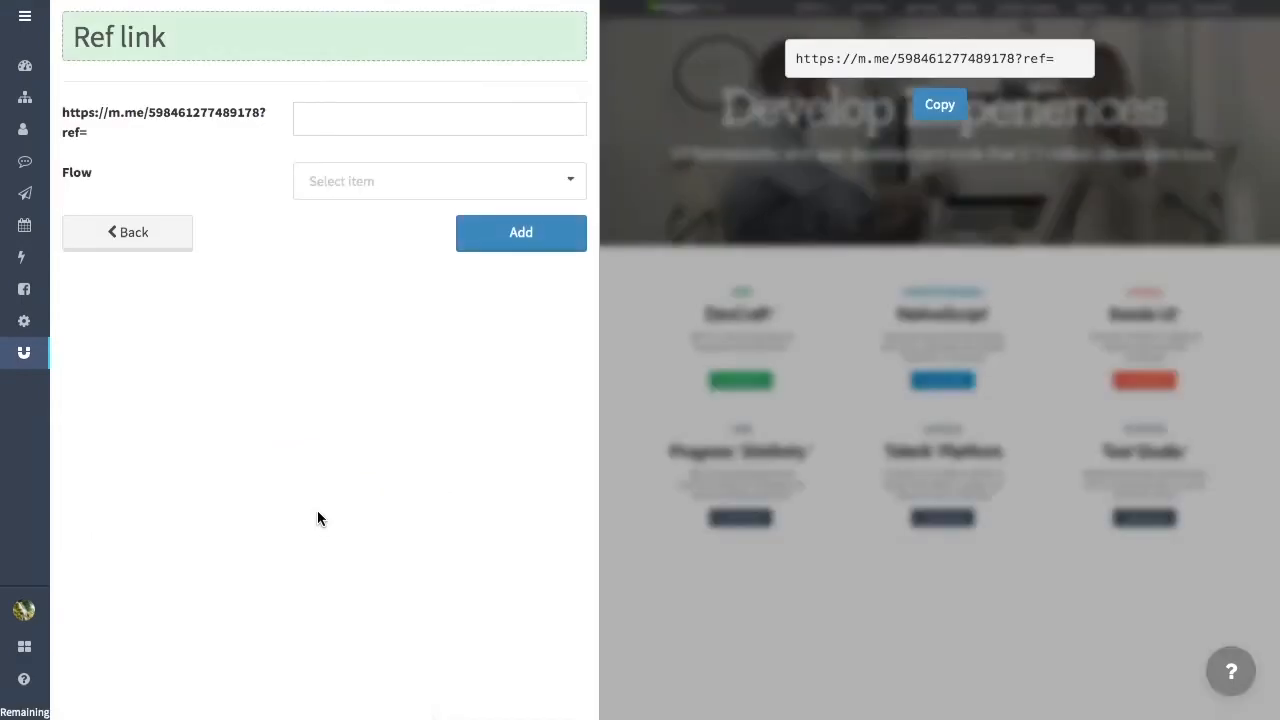
pyautogui.click(283, 43)
pyautogui.press('BackSpace')
pyautogui.press('BackSpace')
pyautogui.press('BackSpace')
pyautogui.press('BackSpace')
pyautogui.press('BackSpace')
pyautogui.press('BackSpace')
pyautogui.press('BackSpace')
pyautogui.press('BackSpace')
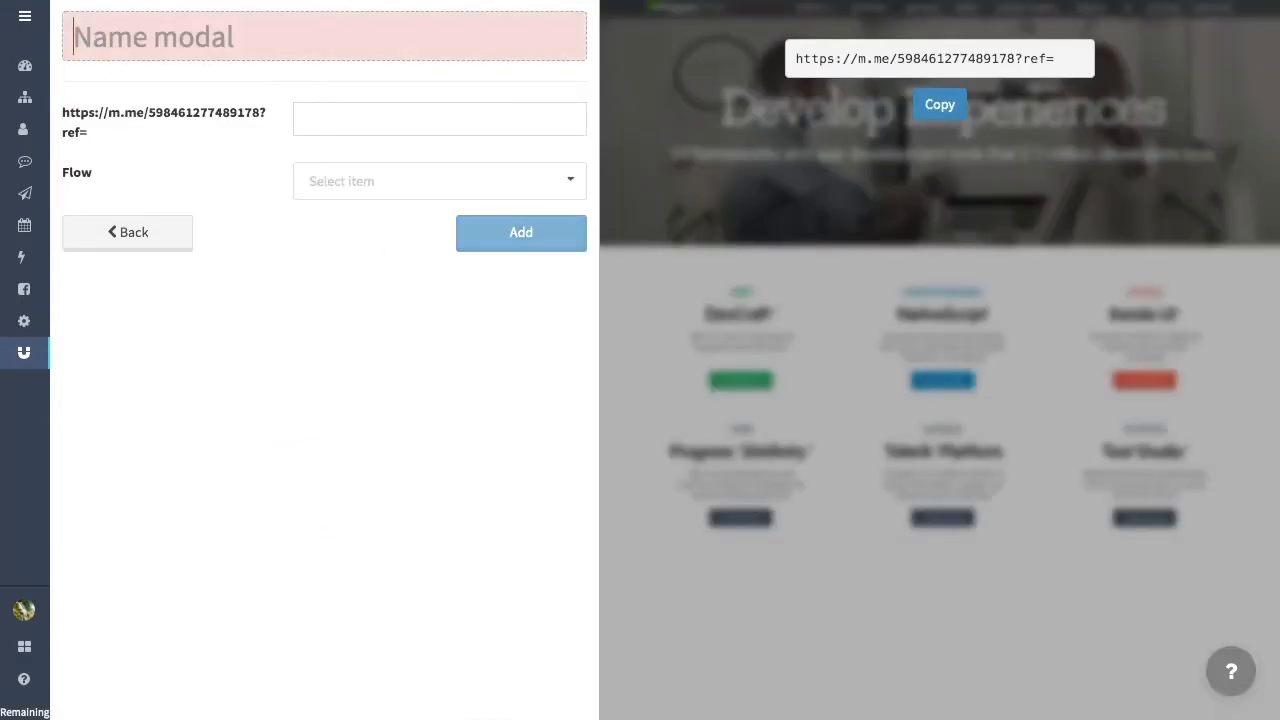
pyautogui.write('UTM_Link')
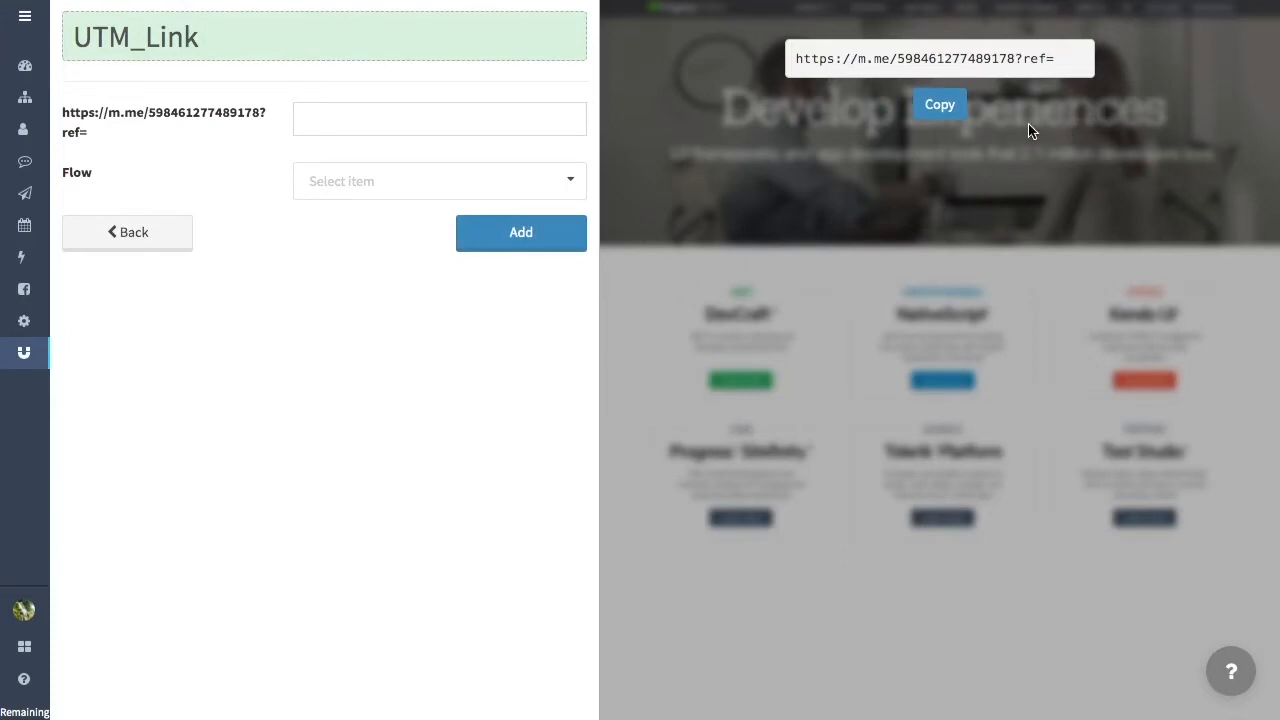
# Step: Set the link's ref parameter to qc.utm_source.facebook.utm_medium.cpc.utm_campaign.spring_sale
pyautogui.click(502, 125)
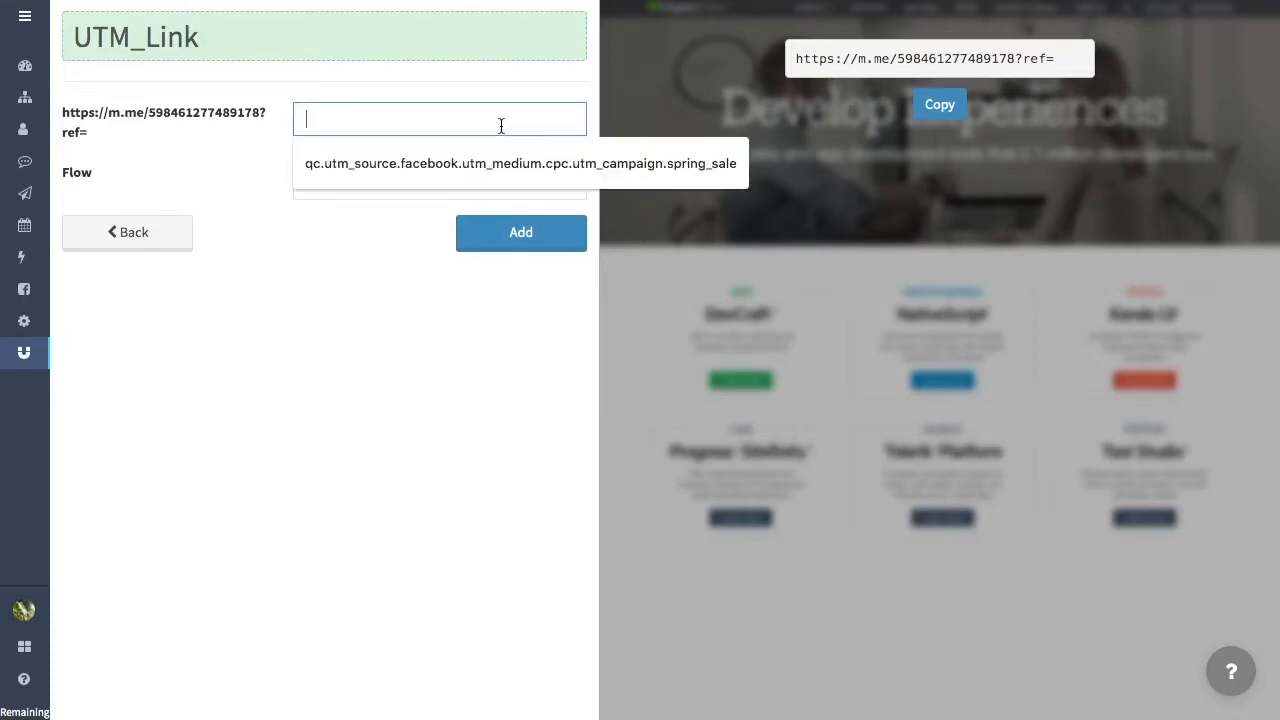
pyautogui.write('qc.utm_source.facebook.utm_medium.cpc.utm_campaign.spring_sale')
pyautogui.hscroll(-1, 465, 118)
pyautogui.hscroll(-2, 465, 118)
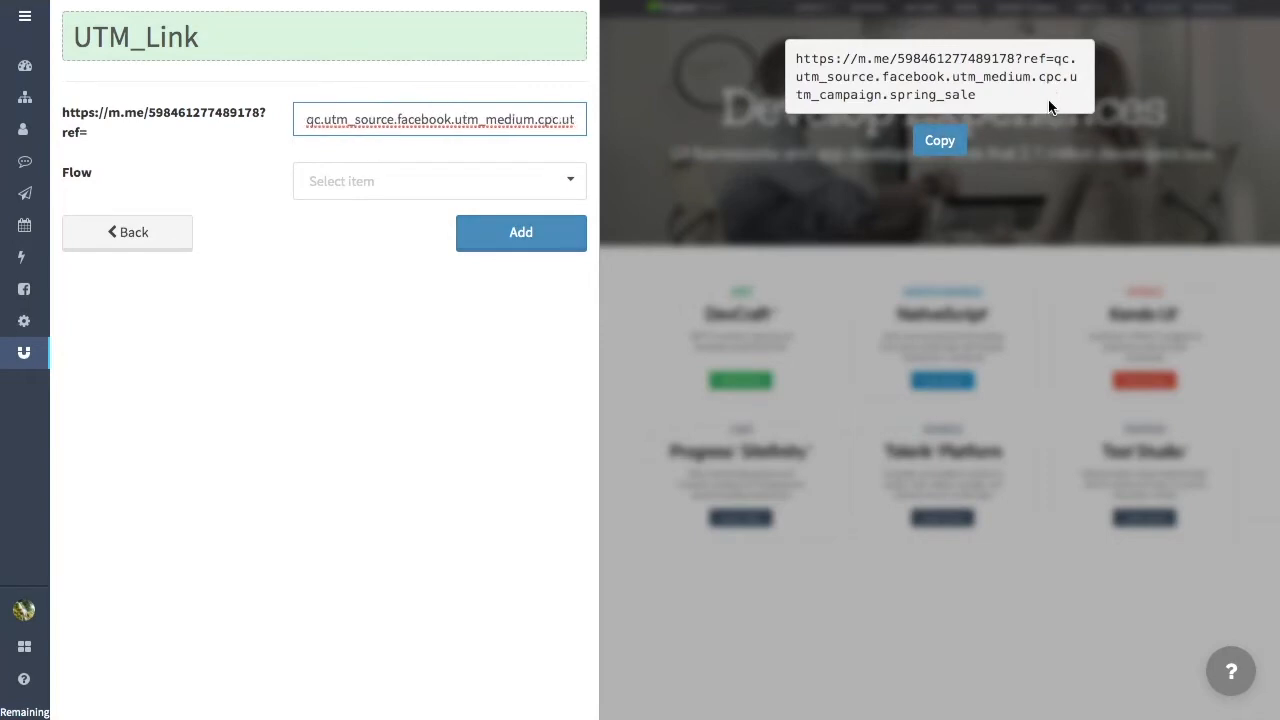
# Step: Examine the utm_source, utm_medium and utm_campaign parts of the generated ref link in the preview
pyautogui.click(796, 77)
pyautogui.moveTo(796, 77); pyautogui.dragTo(876, 80)
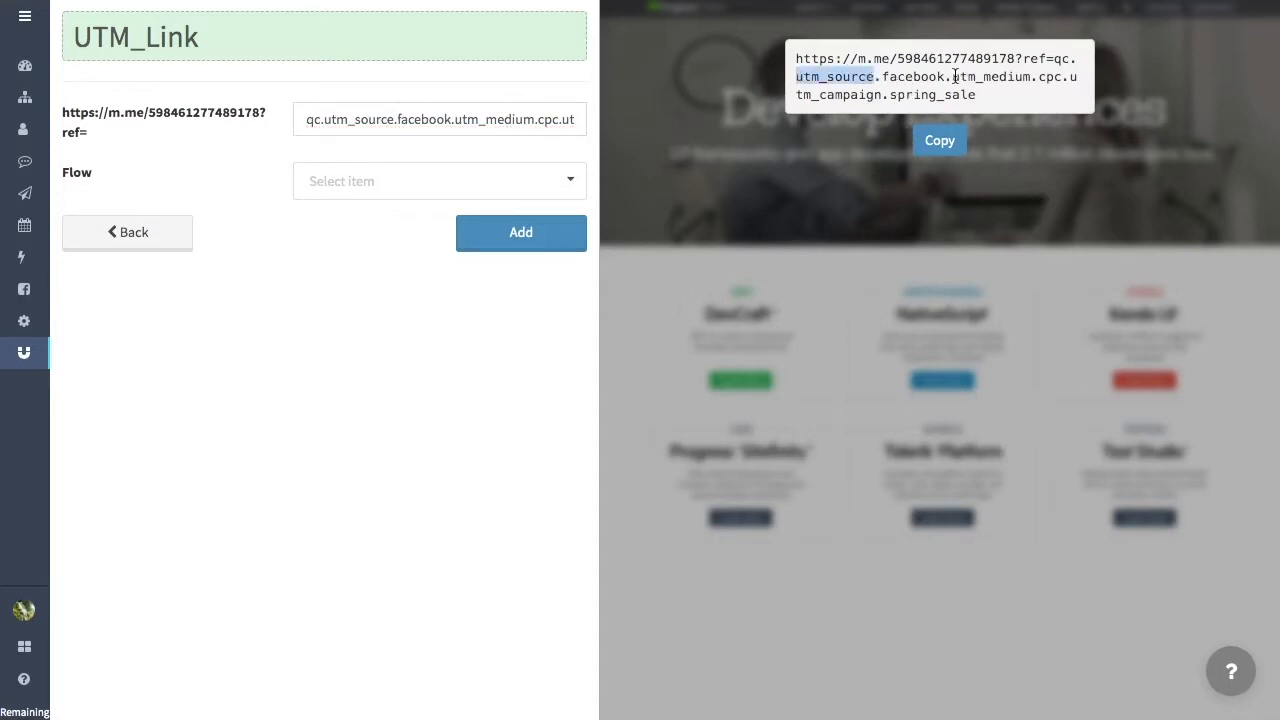
pyautogui.moveTo(952, 77); pyautogui.dragTo(1031, 77)
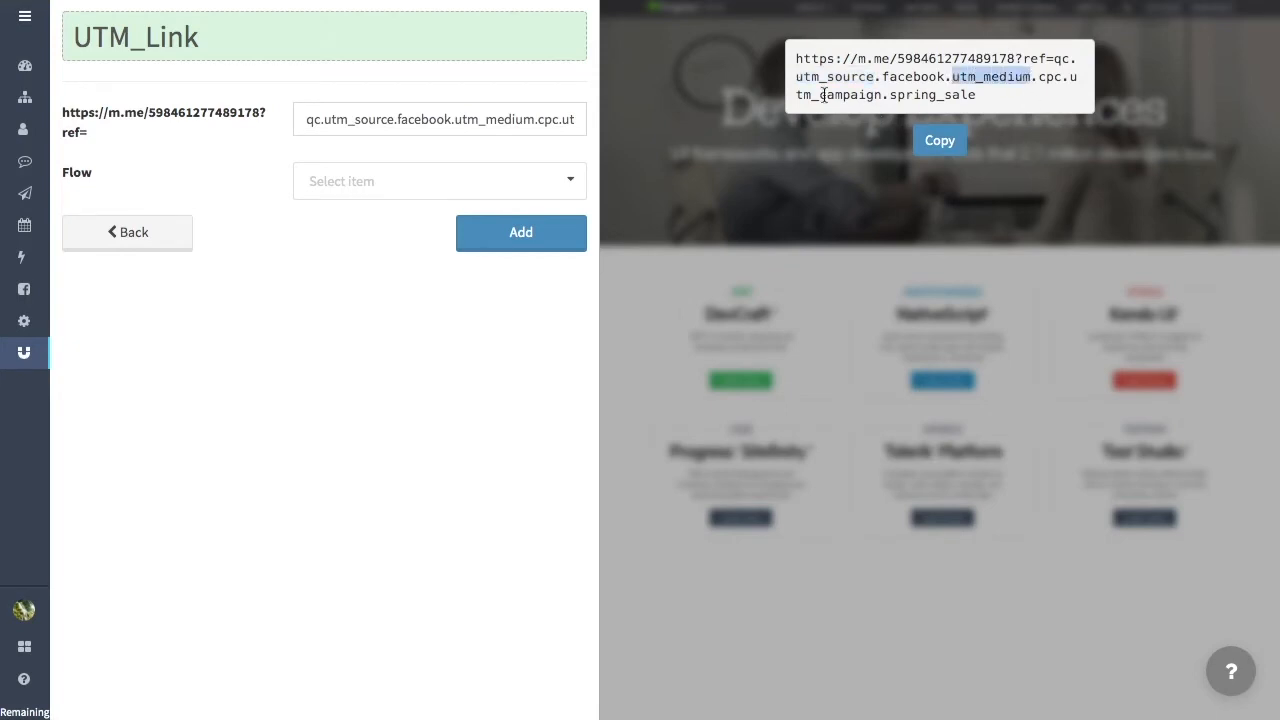
pyautogui.moveTo(1068, 77); pyautogui.dragTo(888, 95)
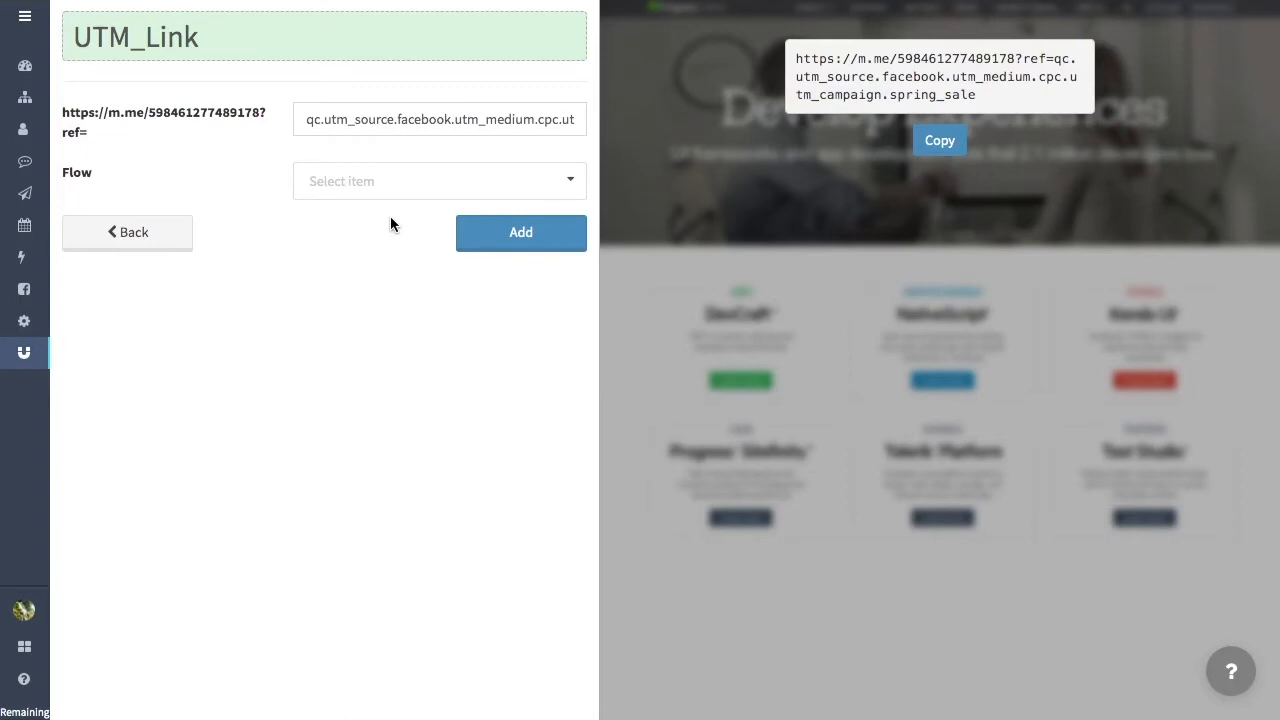
# Step: Add the UTM_Link ref link without a flow and return to the Growth list
pyautogui.click(507, 240)
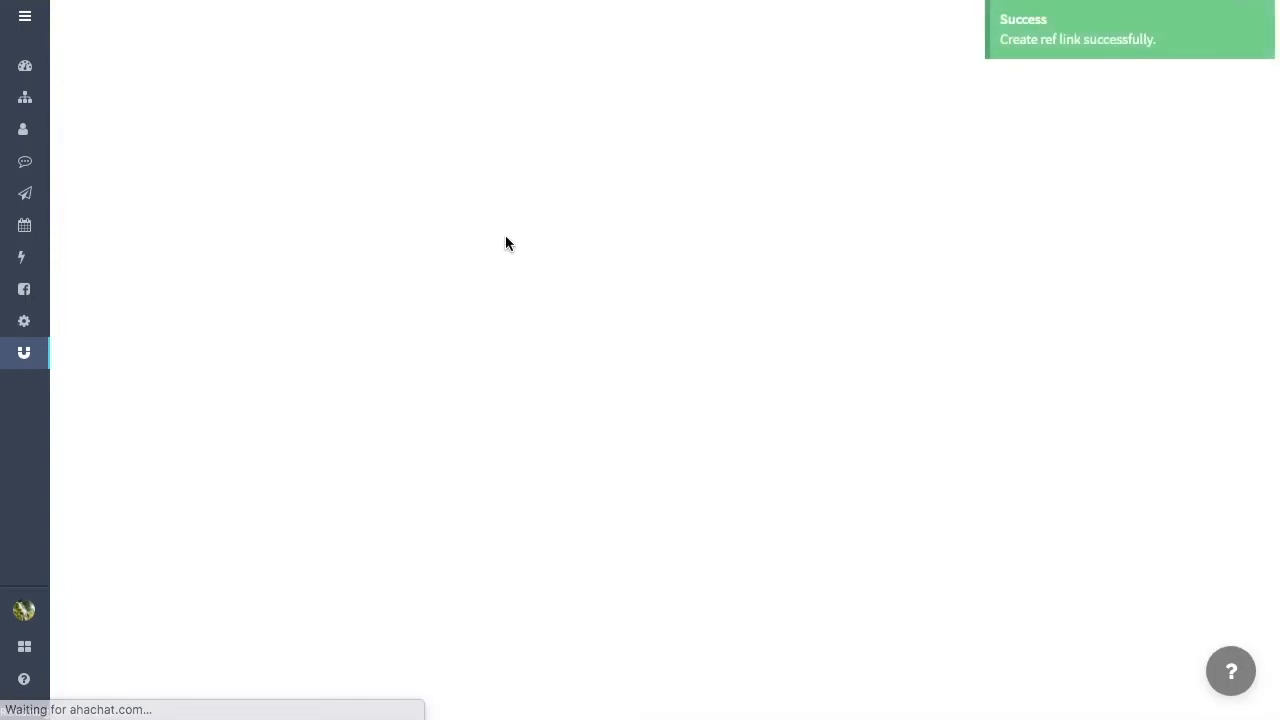
pyautogui.click(507, 240)
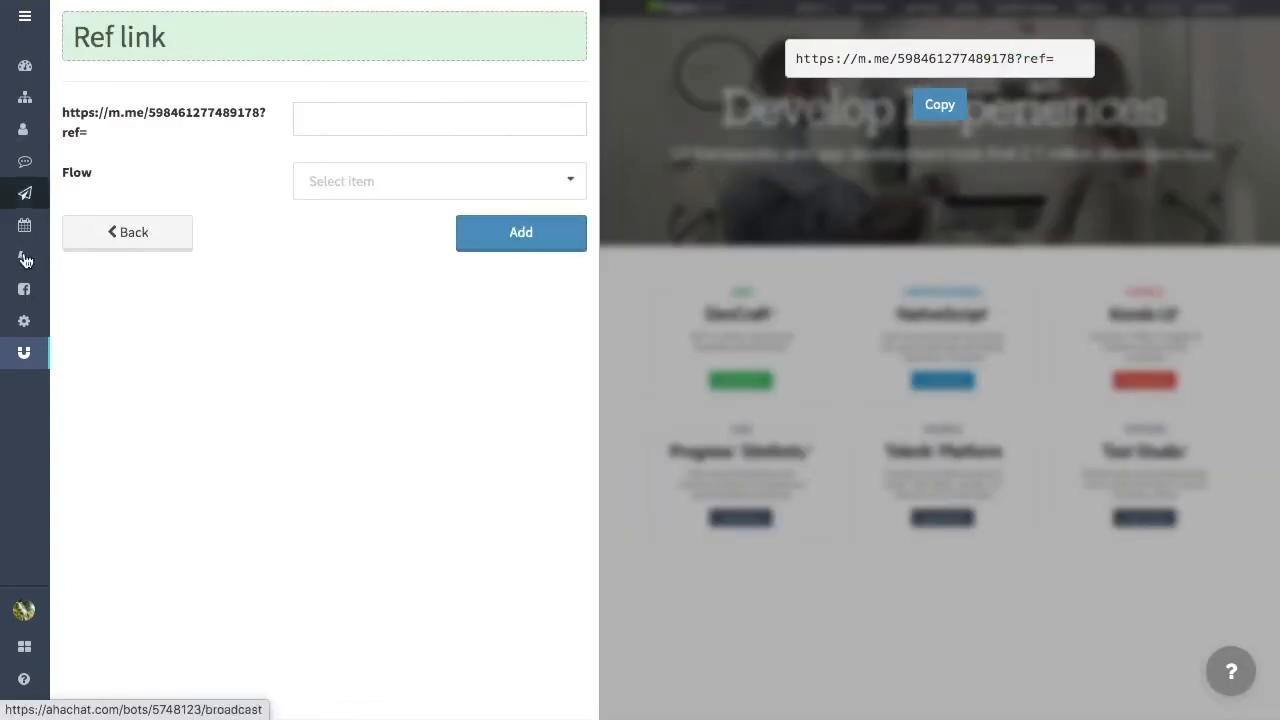
pyautogui.click(24, 352)
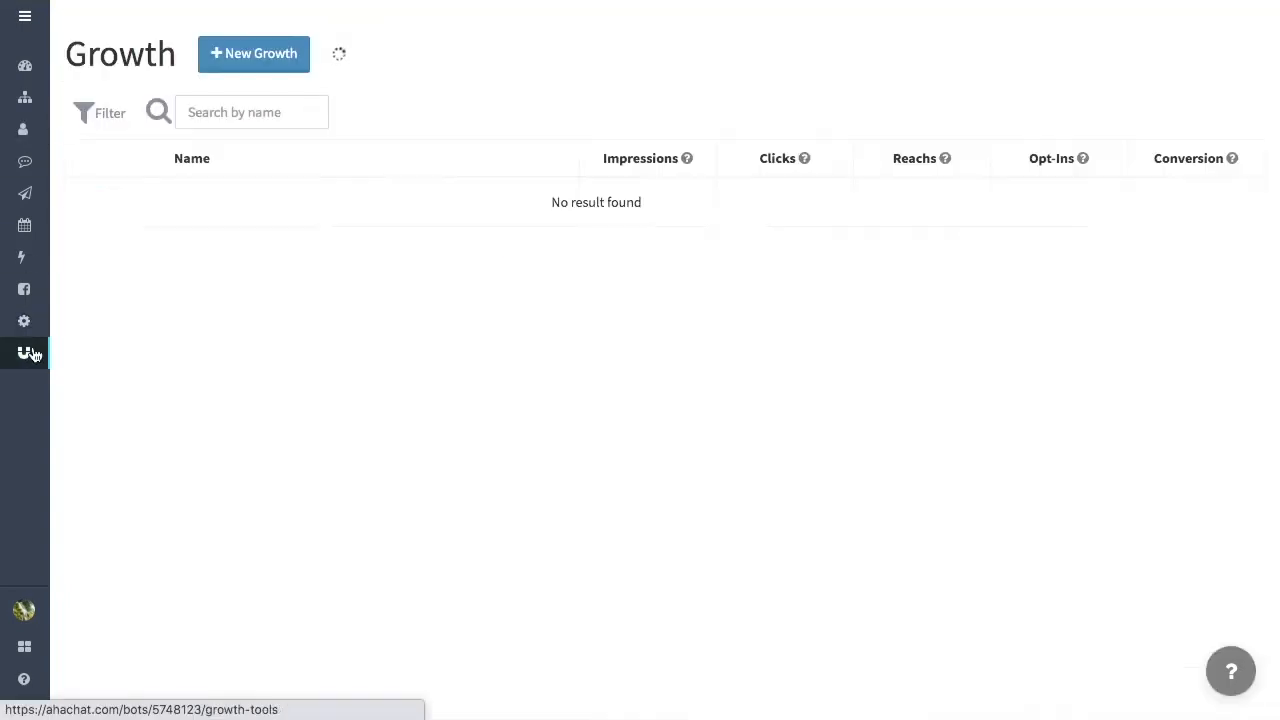
# Step: Check the Audience user fields for the UTM attributes, then close the attribute manager
pyautogui.click(25, 132)
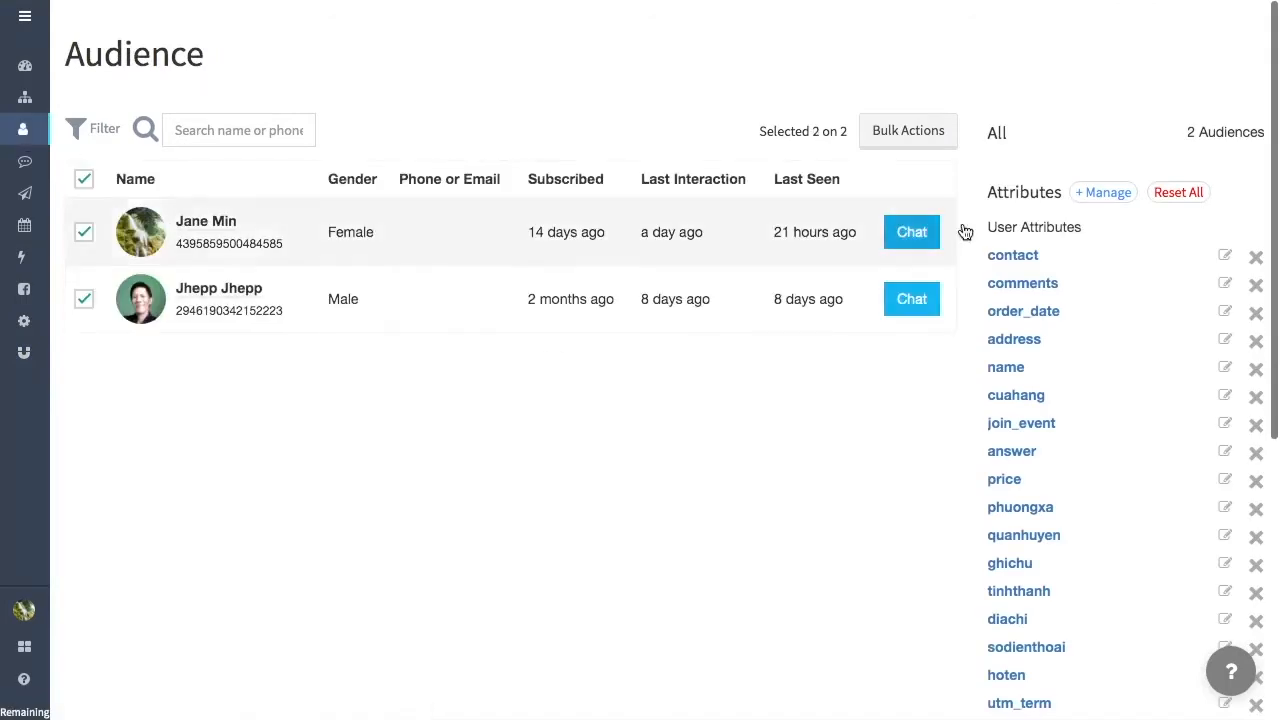
pyautogui.click(1100, 192)
pyautogui.scroll(-8, 751, 294)
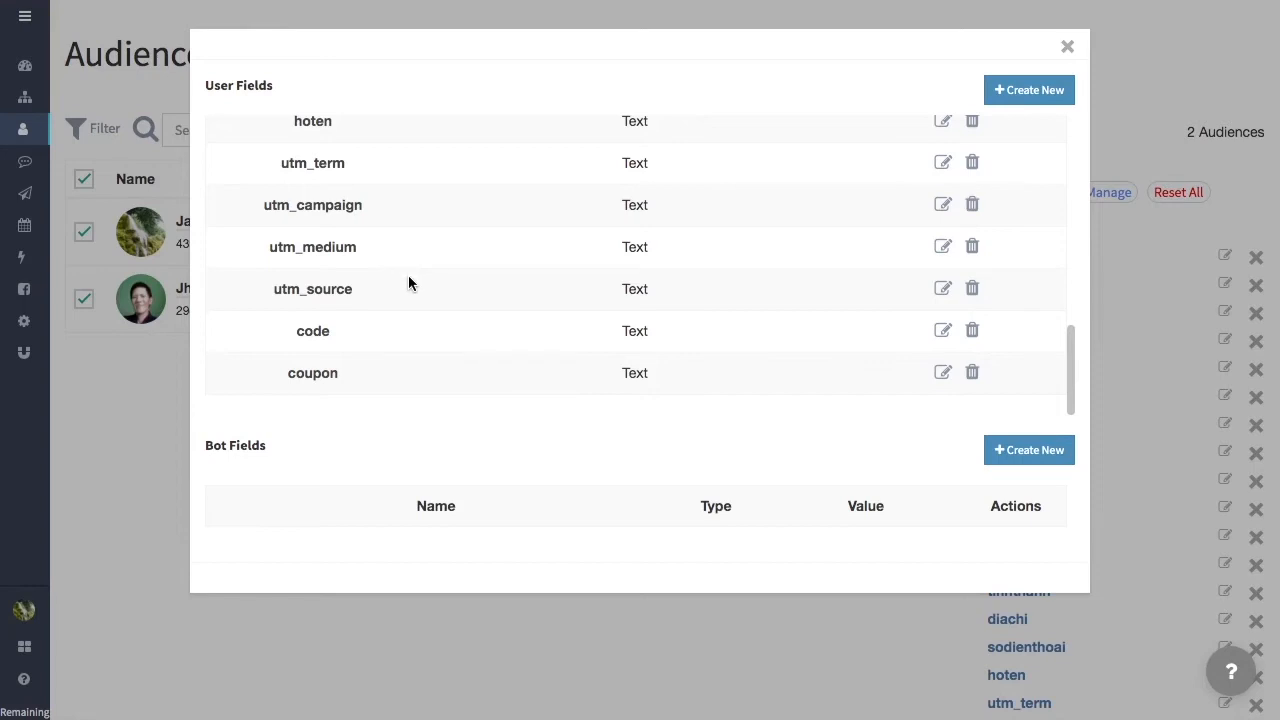
pyautogui.click(1068, 50)
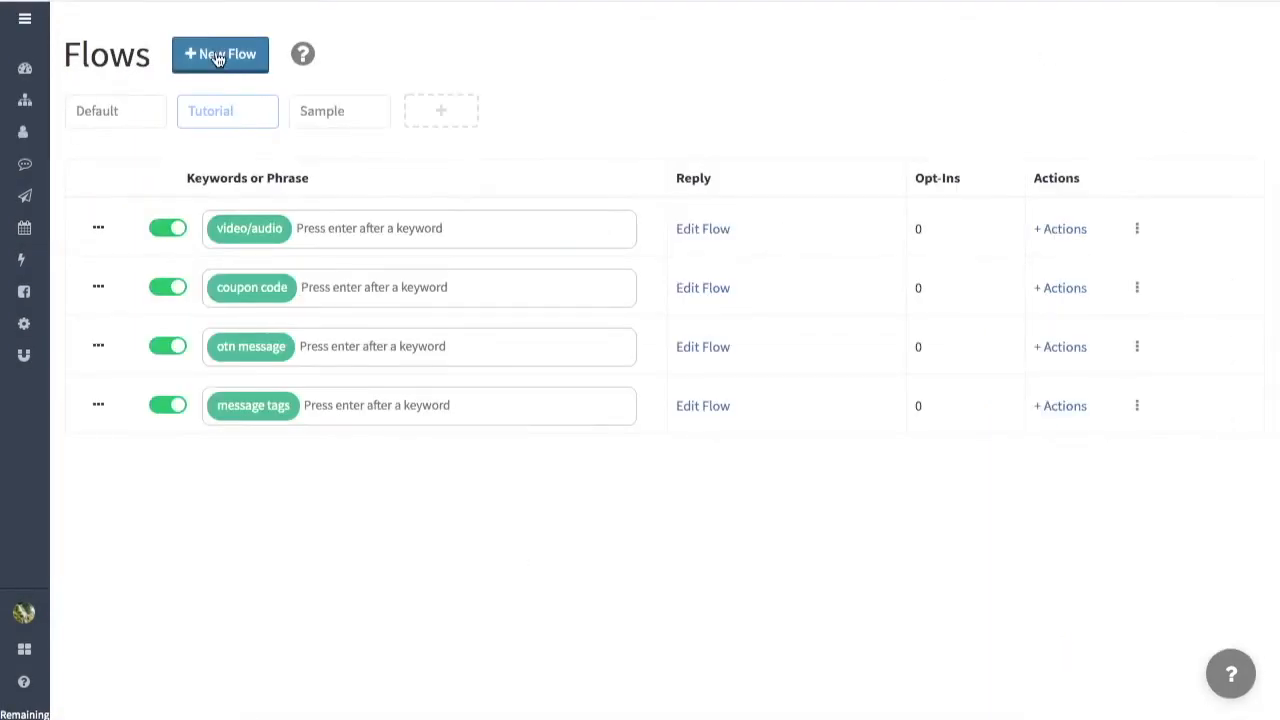
# Step: Create a rule with the keyword "basic utm" in the Tutorial group and open a new flow for it
pyautogui.click(218, 56)
pyautogui.write('basic utm')
pyautogui.press('Return')
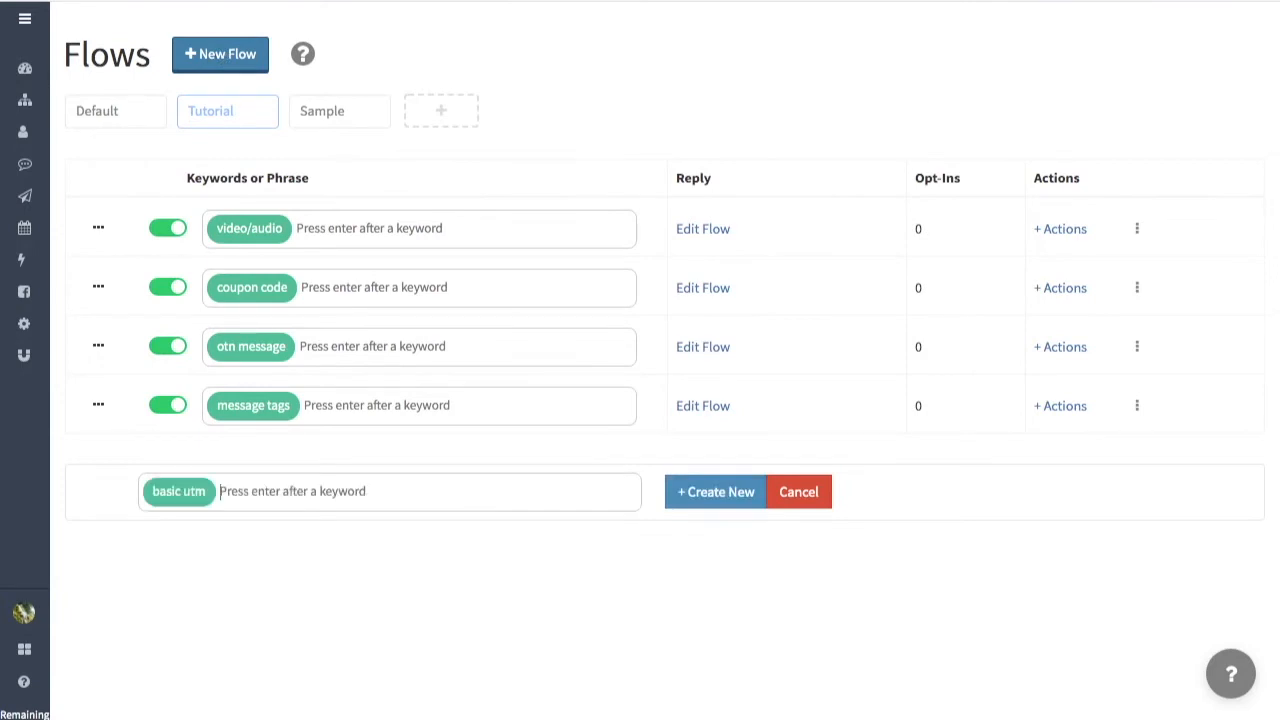
pyautogui.click(707, 495)
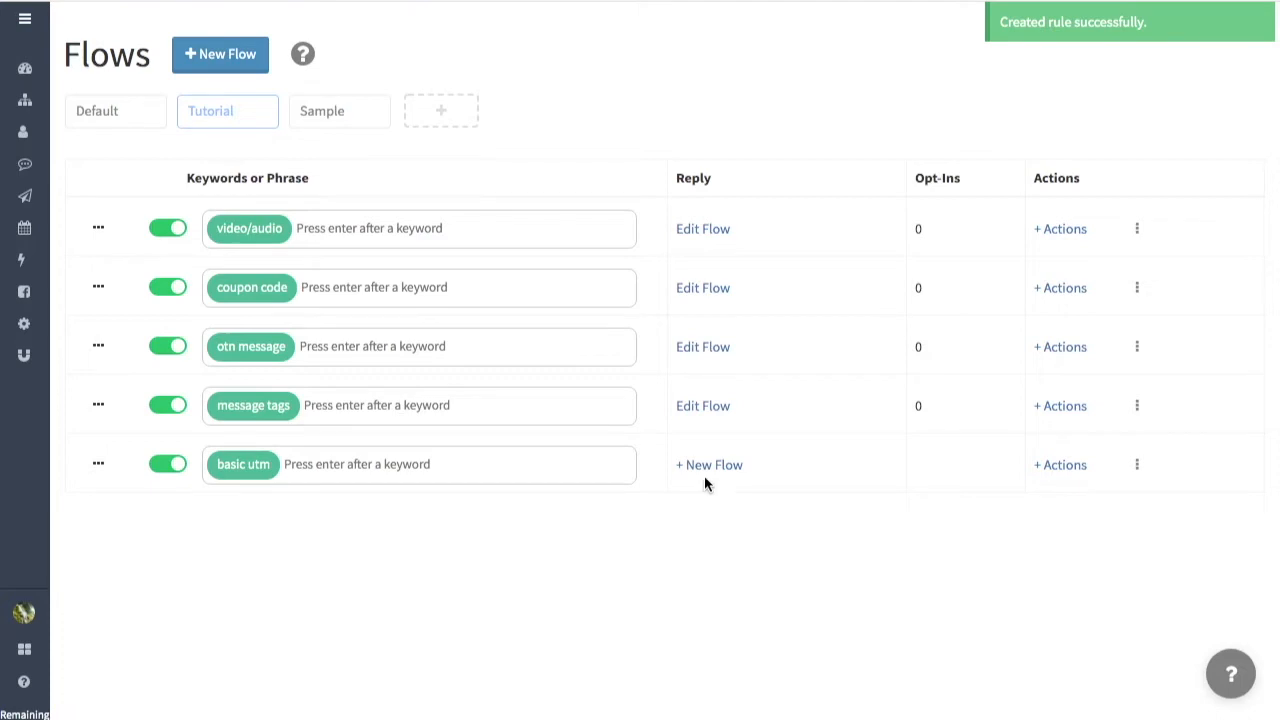
pyautogui.click(707, 468)
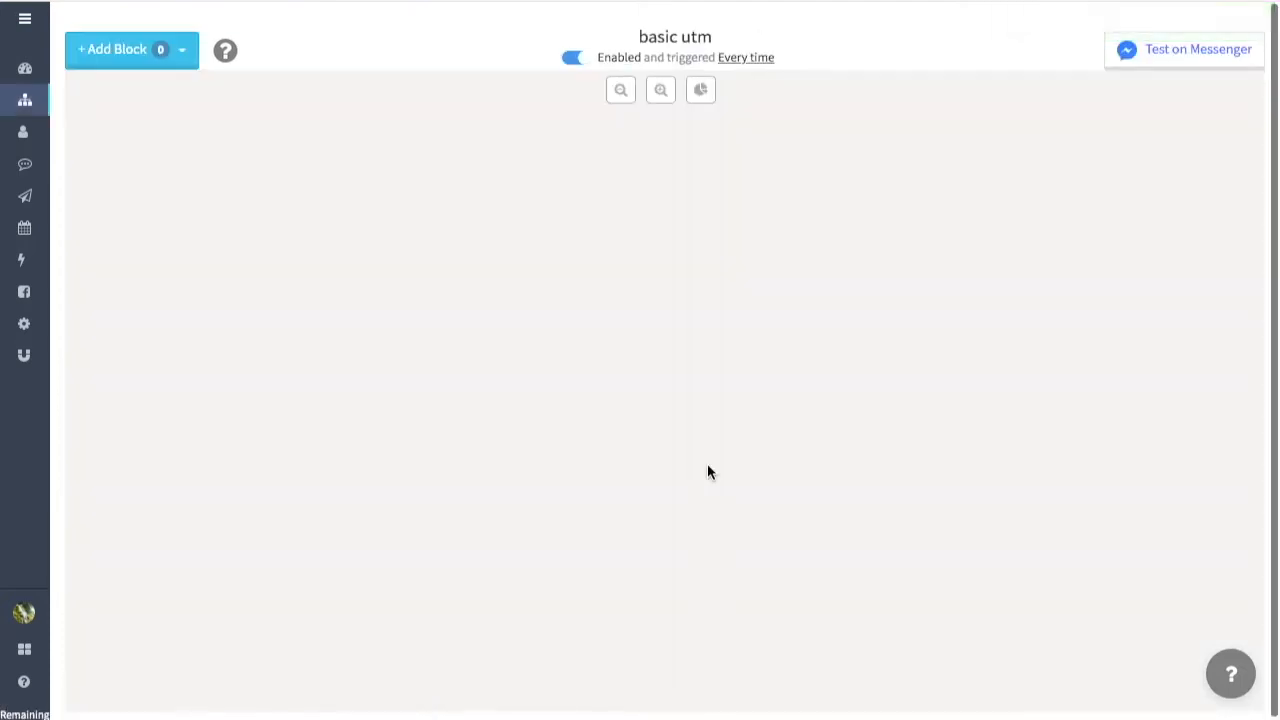
# Step: Add an Attributes block to the basic utm flow and move it toward the upper middle of the canvas
pyautogui.click(167, 64)
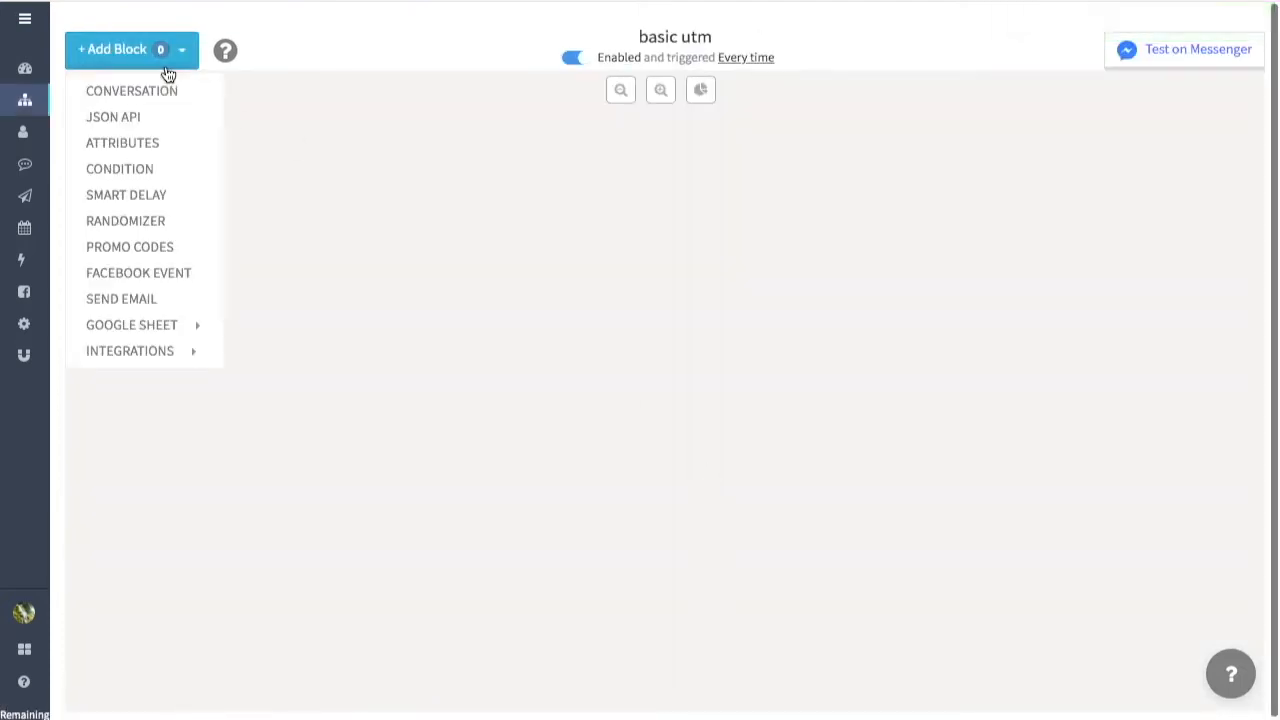
pyautogui.click(174, 149)
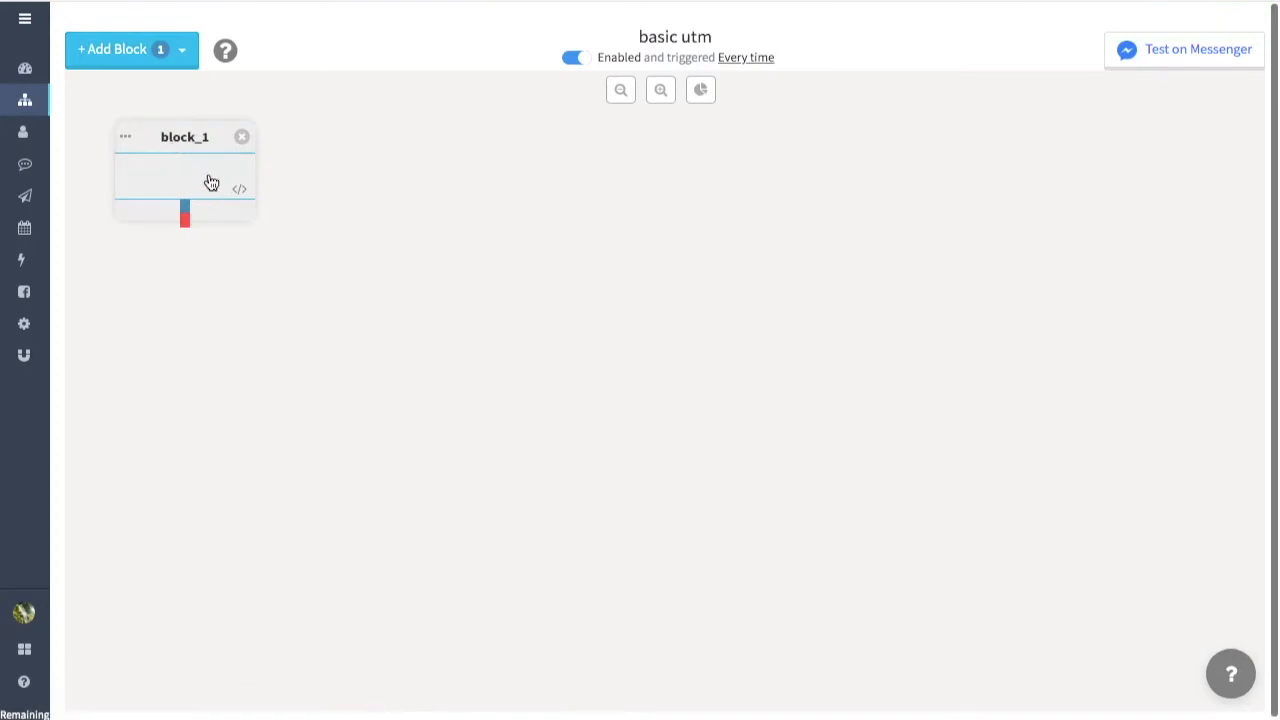
pyautogui.moveTo(225, 174); pyautogui.dragTo(483, 200)
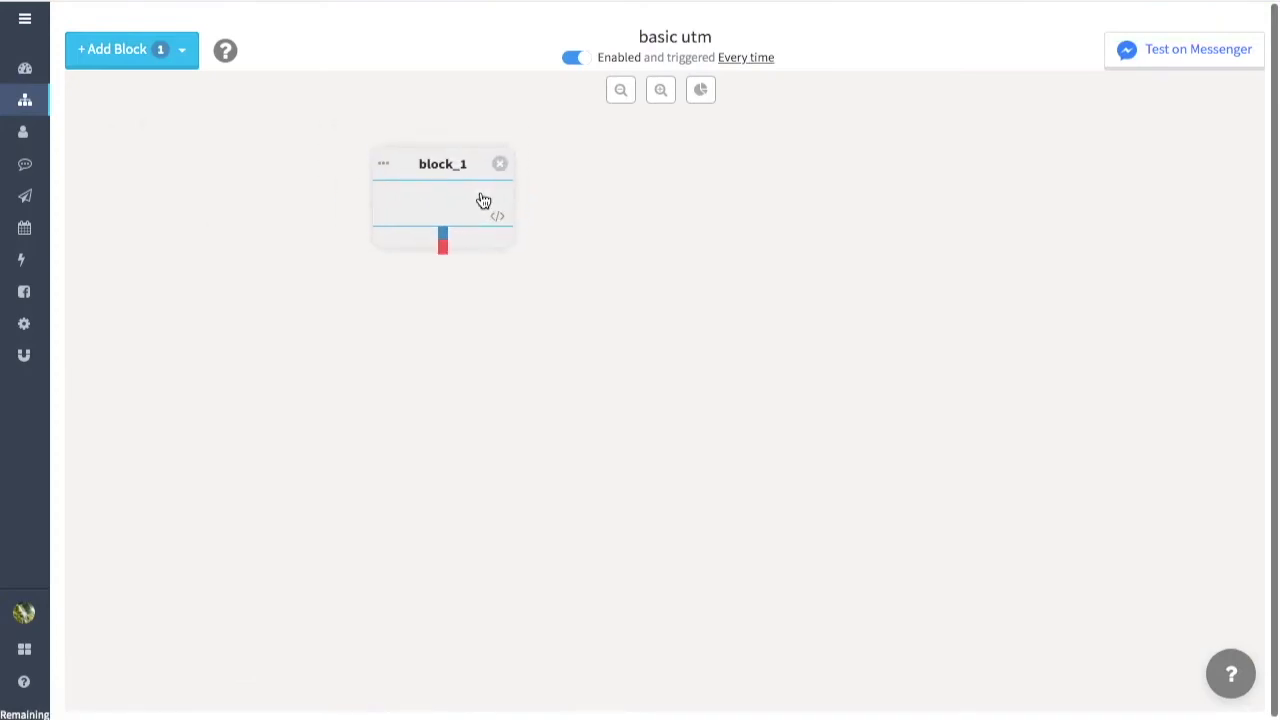
# Step: Open the Attributes block's settings and rename the block save_utm
pyautogui.click(483, 200)
pyautogui.click(618, 70)
pyautogui.press('BackSpace')
pyautogui.press('BackSpace')
pyautogui.press('BackSpace')
pyautogui.press('BackSpace')
pyautogui.press('BackSpace')
pyautogui.press('BackSpace')
pyautogui.press('BackSpace')
pyautogui.write('save_utm')
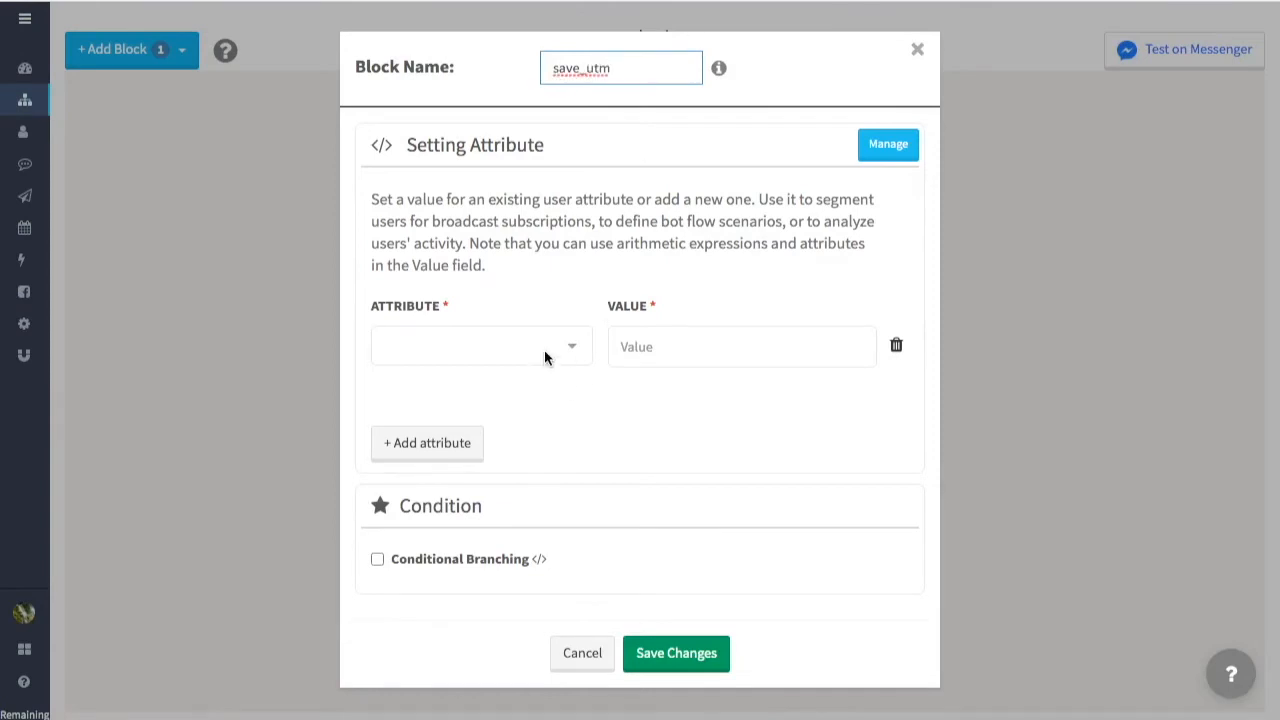
# Step: Set the block's first attribute to utm_source with the value facebook
pyautogui.click(545, 350)
pyautogui.scroll(-5, 523, 480)
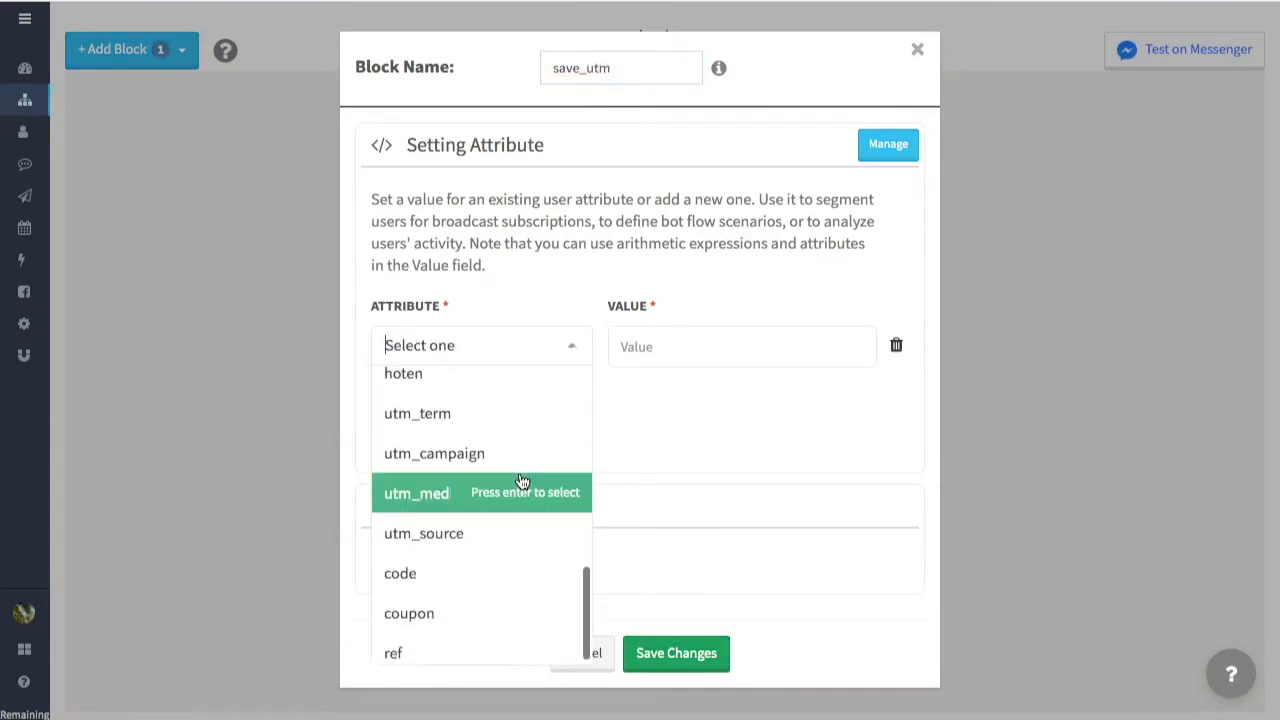
pyautogui.click(555, 533)
pyautogui.click(692, 350)
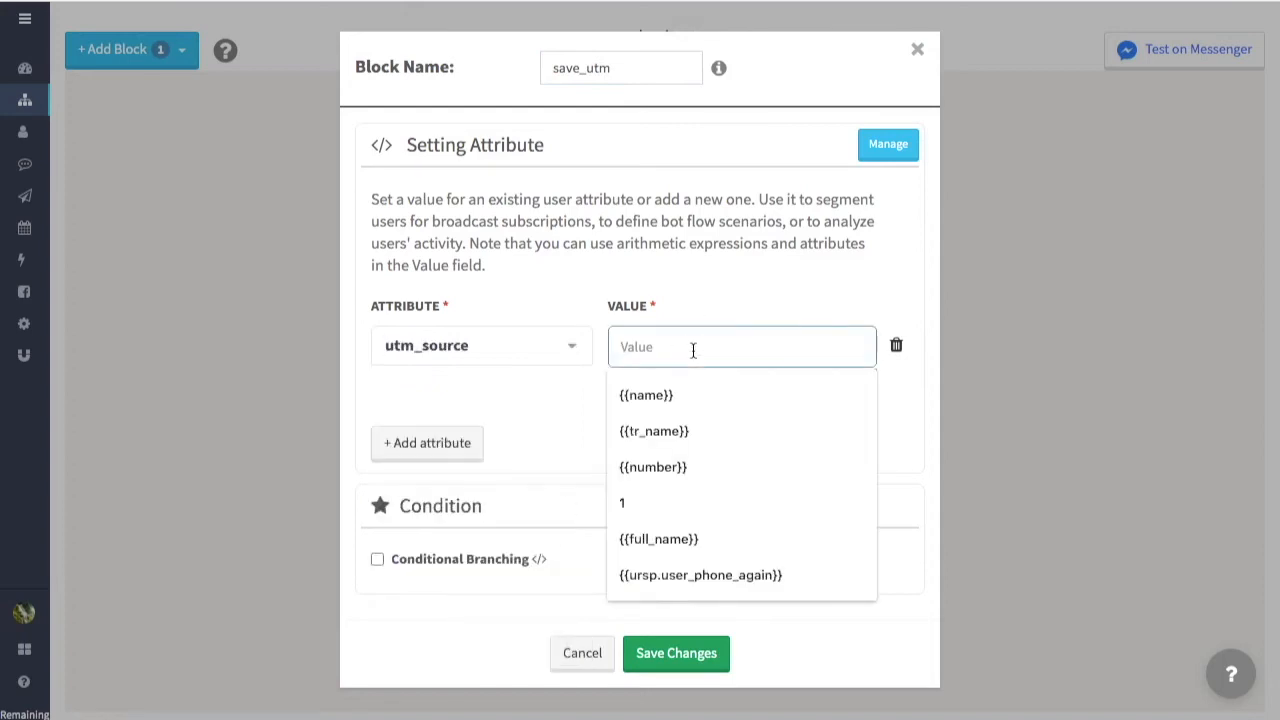
pyautogui.write('facebook')
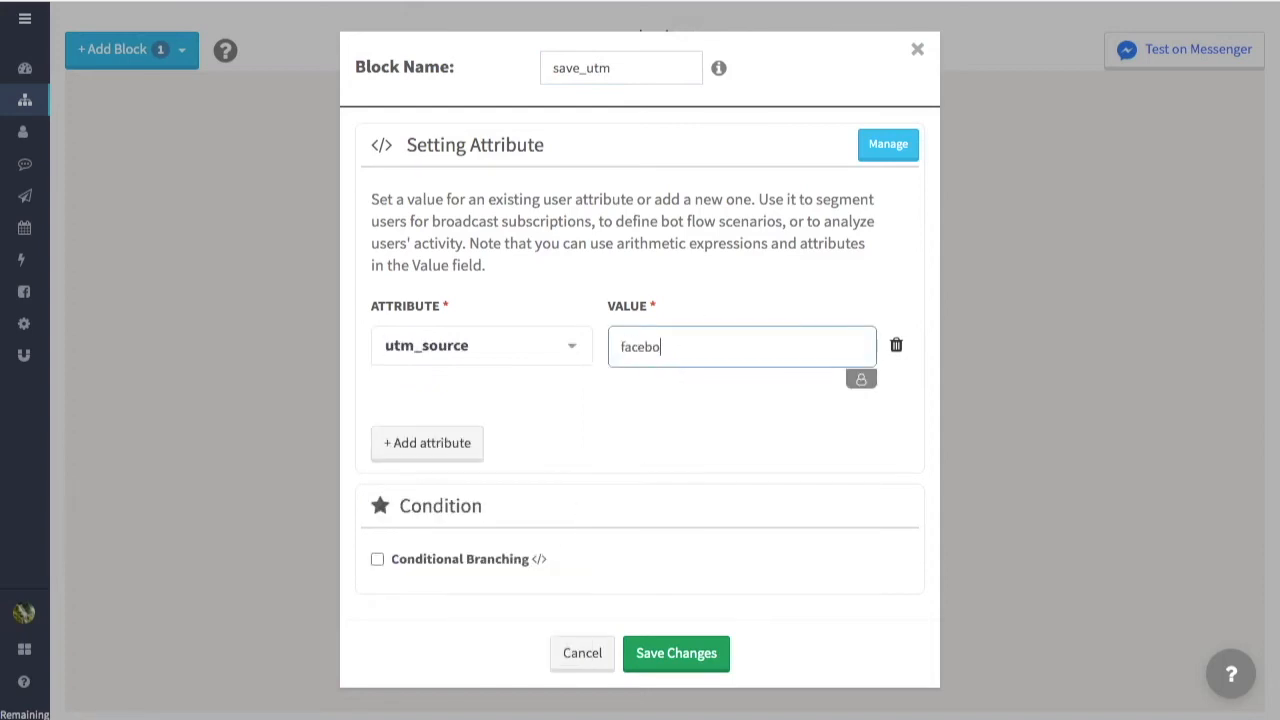
# Step: Add two more attribute rows and set the second one to utm_medium with the value cpc
pyautogui.click(438, 463)
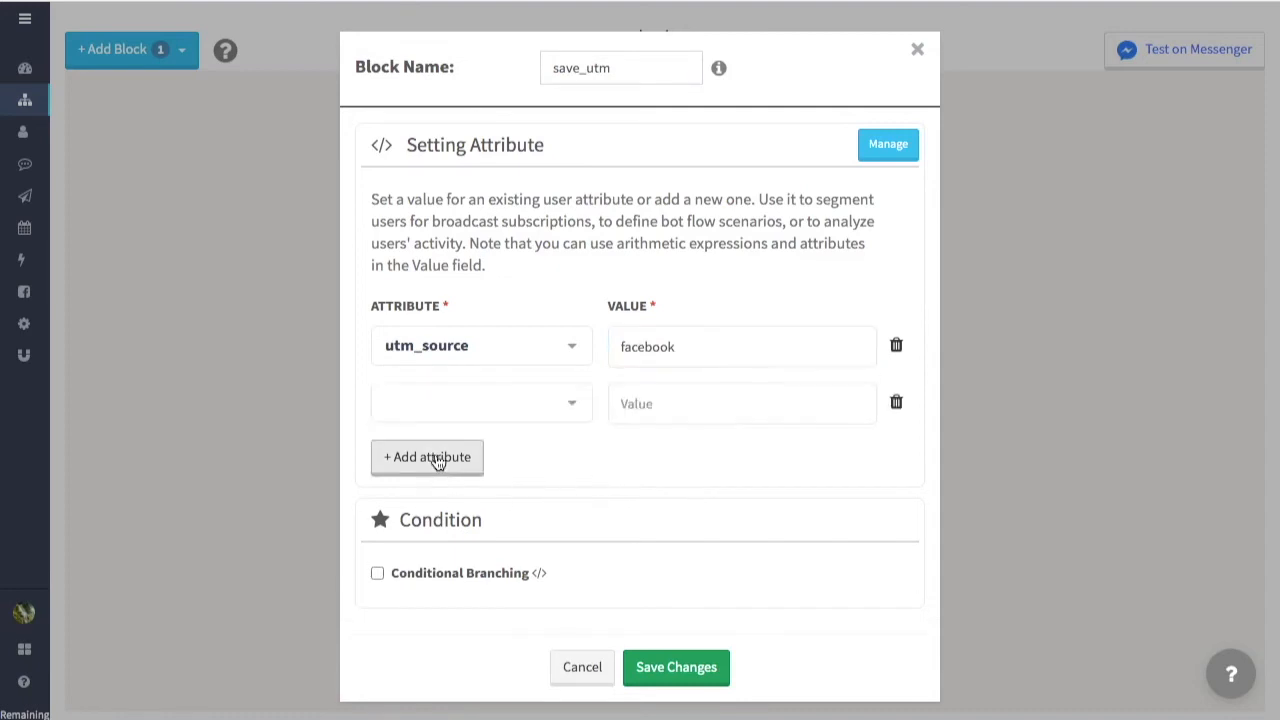
pyautogui.click(438, 463)
pyautogui.click(558, 413)
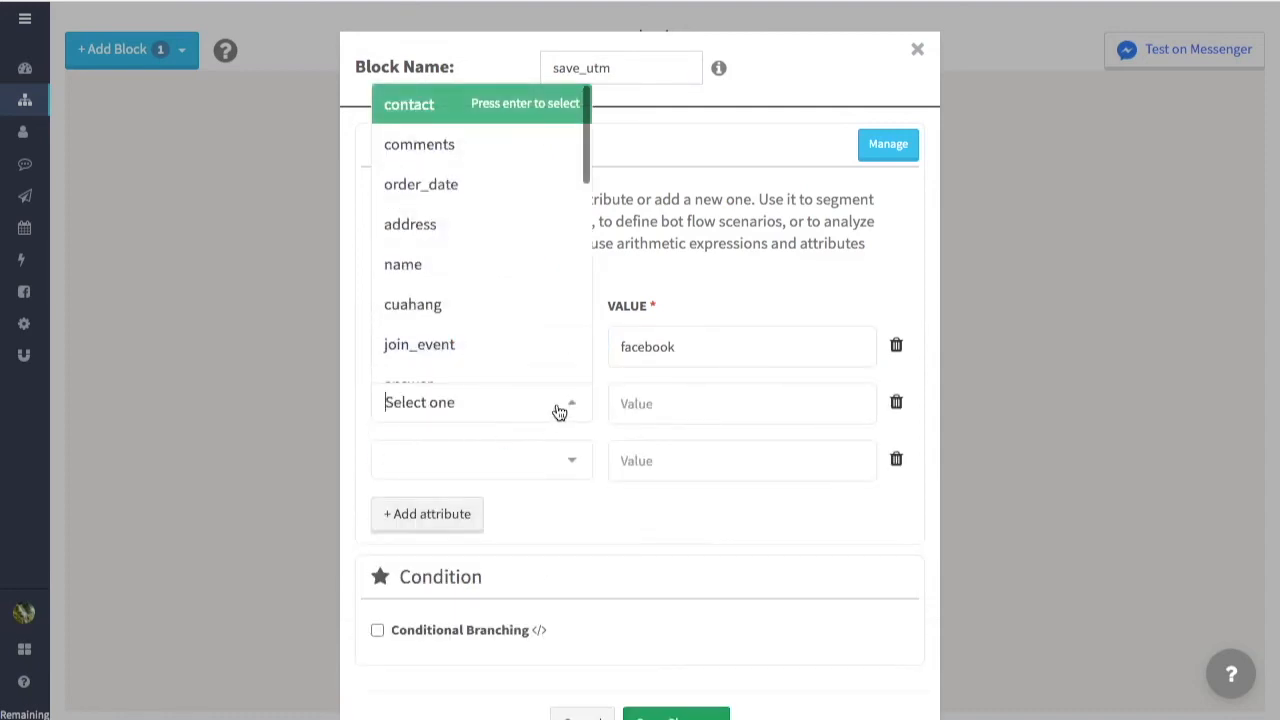
pyautogui.scroll(-5, 516, 338)
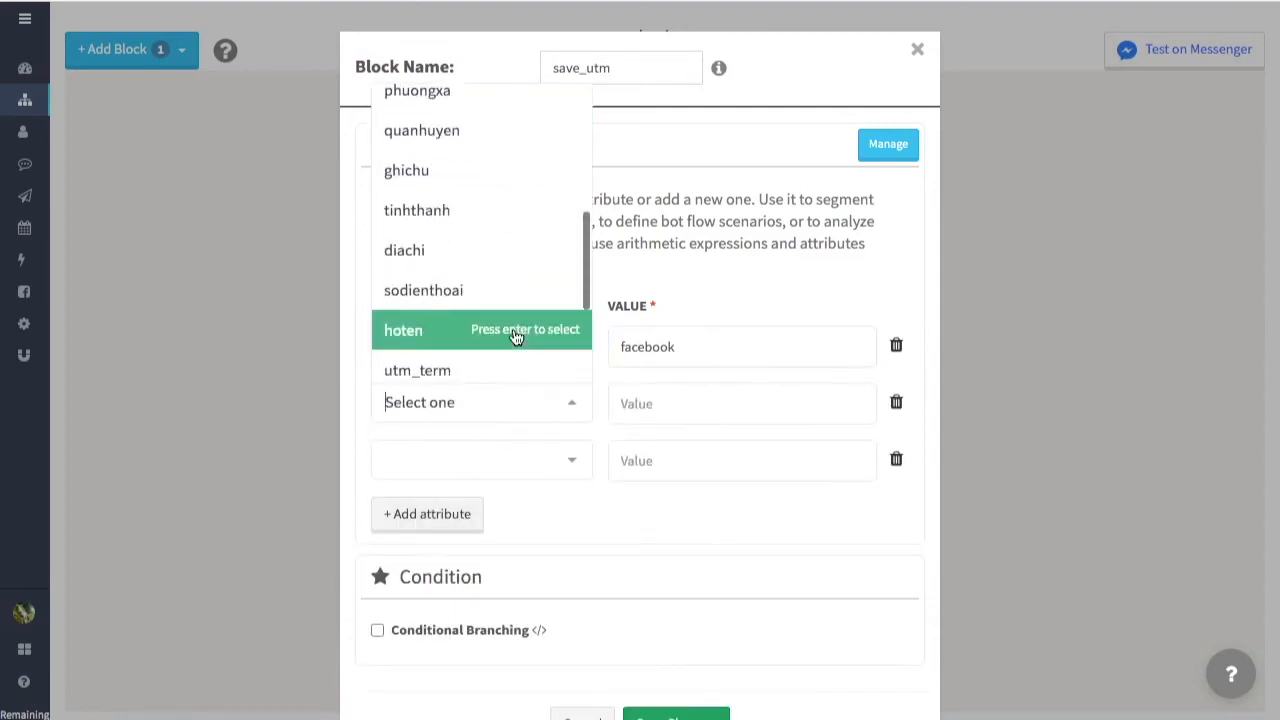
pyautogui.scroll(-4, 516, 338)
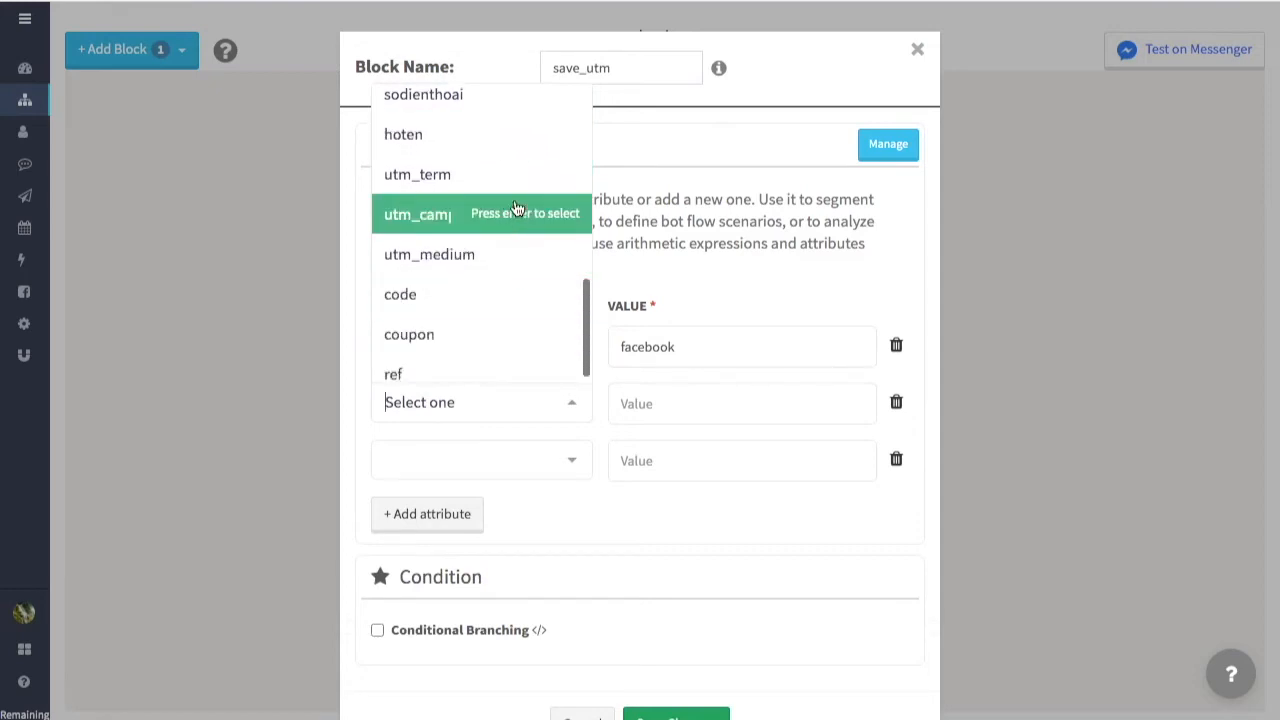
pyautogui.click(489, 254)
pyautogui.click(675, 410)
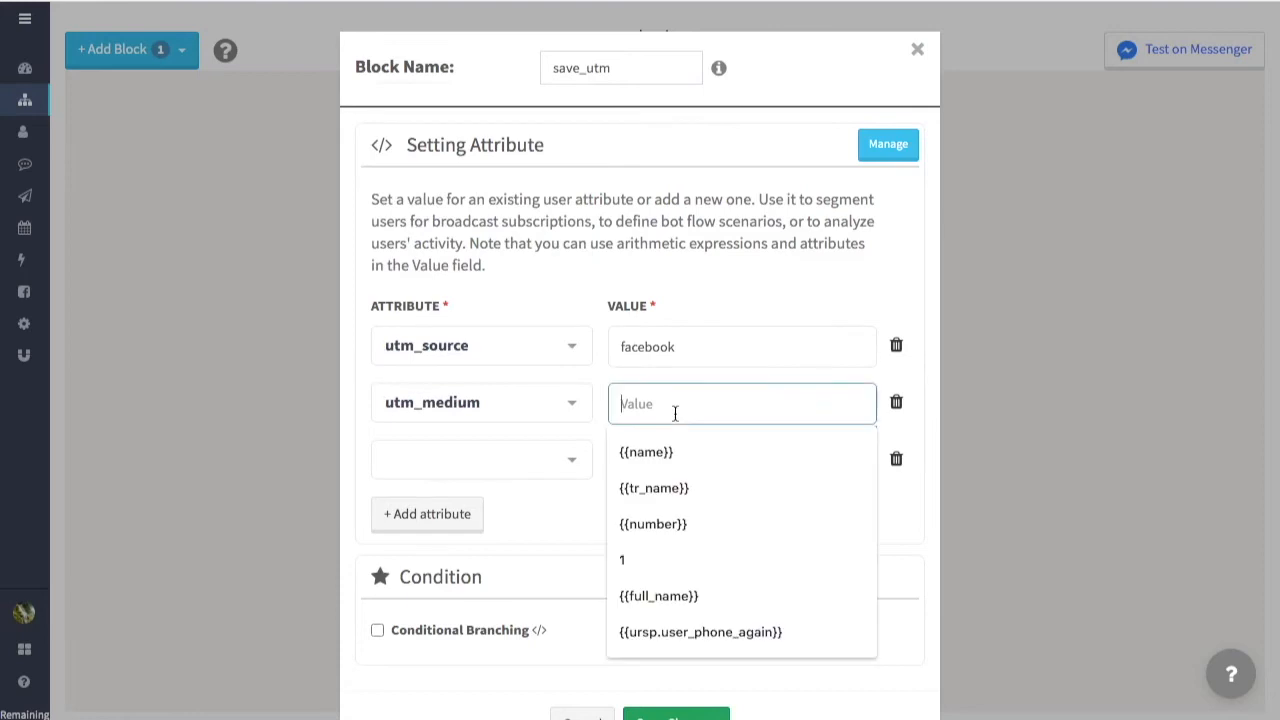
pyautogui.write('cpc')
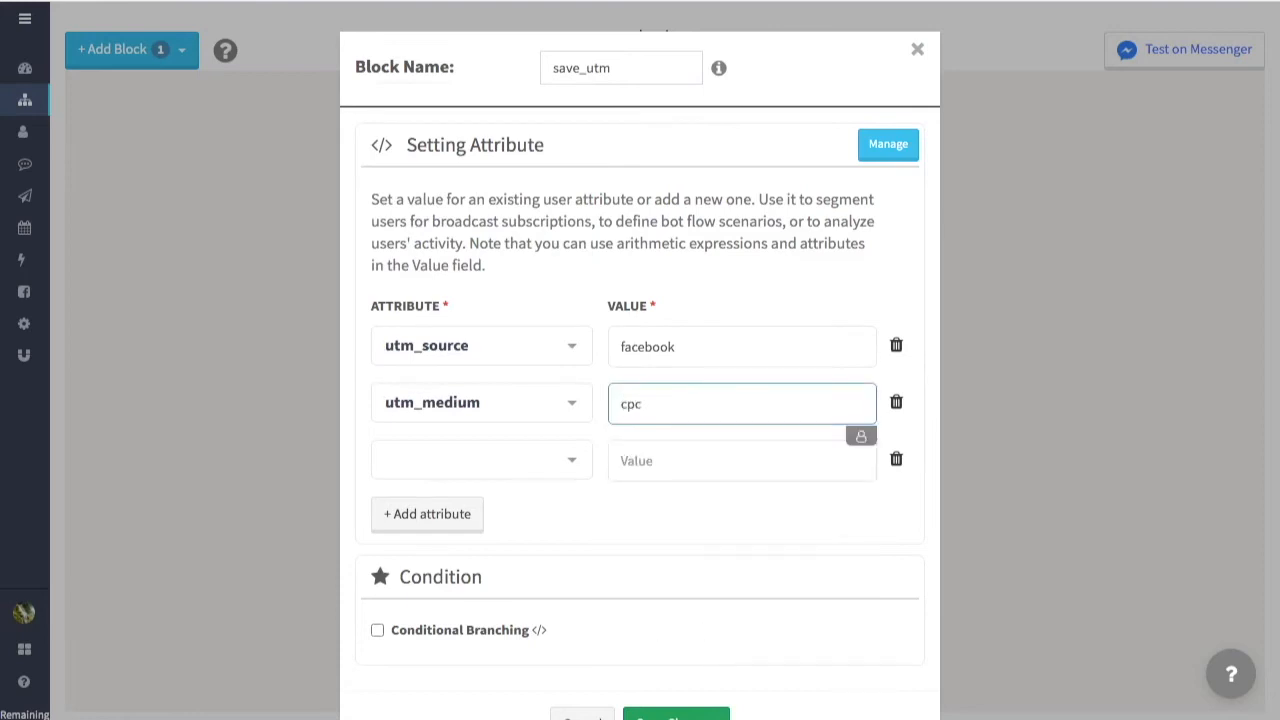
# Step: Set the third attribute to utm_campaign with the value spring_sale
pyautogui.click(546, 456)
pyautogui.scroll(-5, 514, 323)
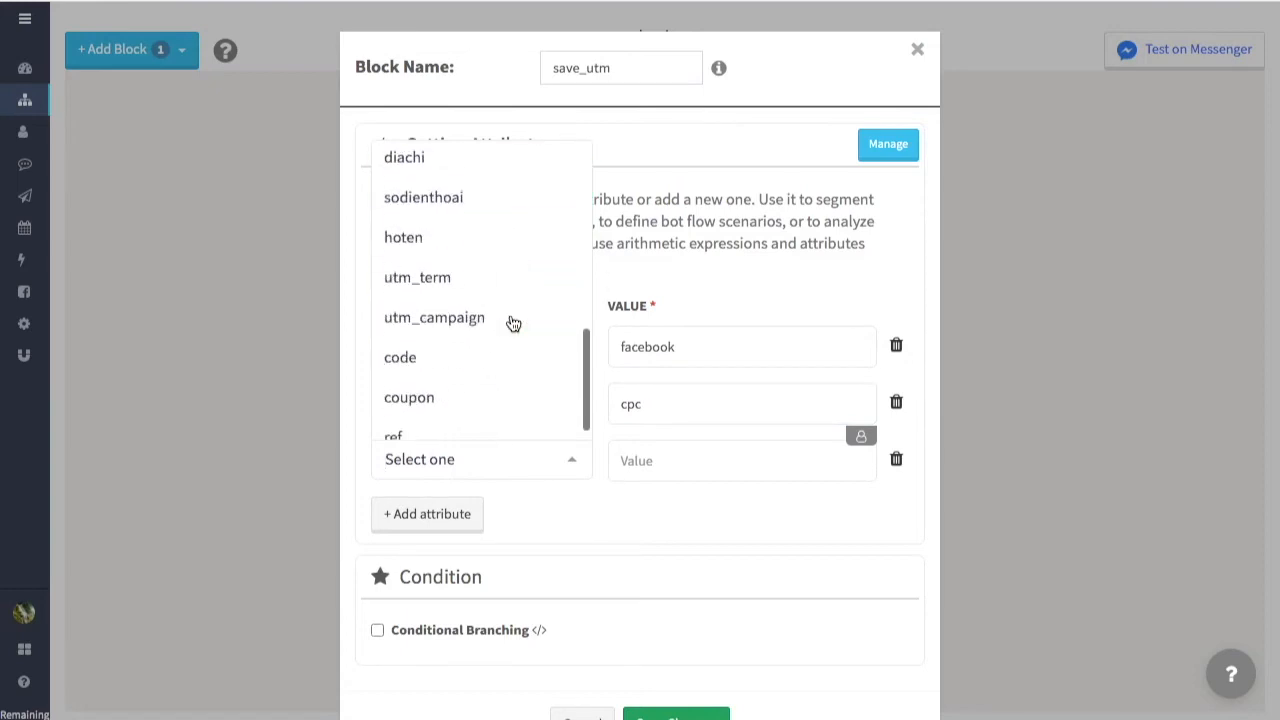
pyautogui.click(452, 303)
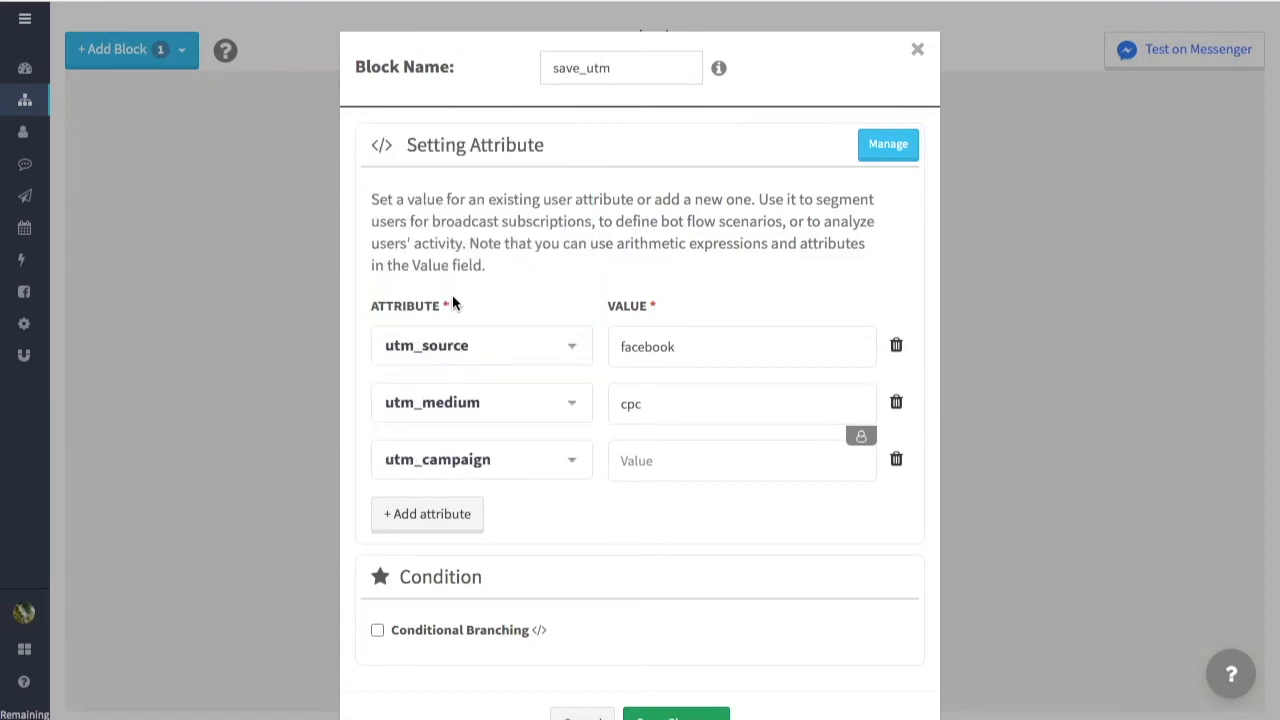
pyautogui.click(691, 463)
pyautogui.write('sp')
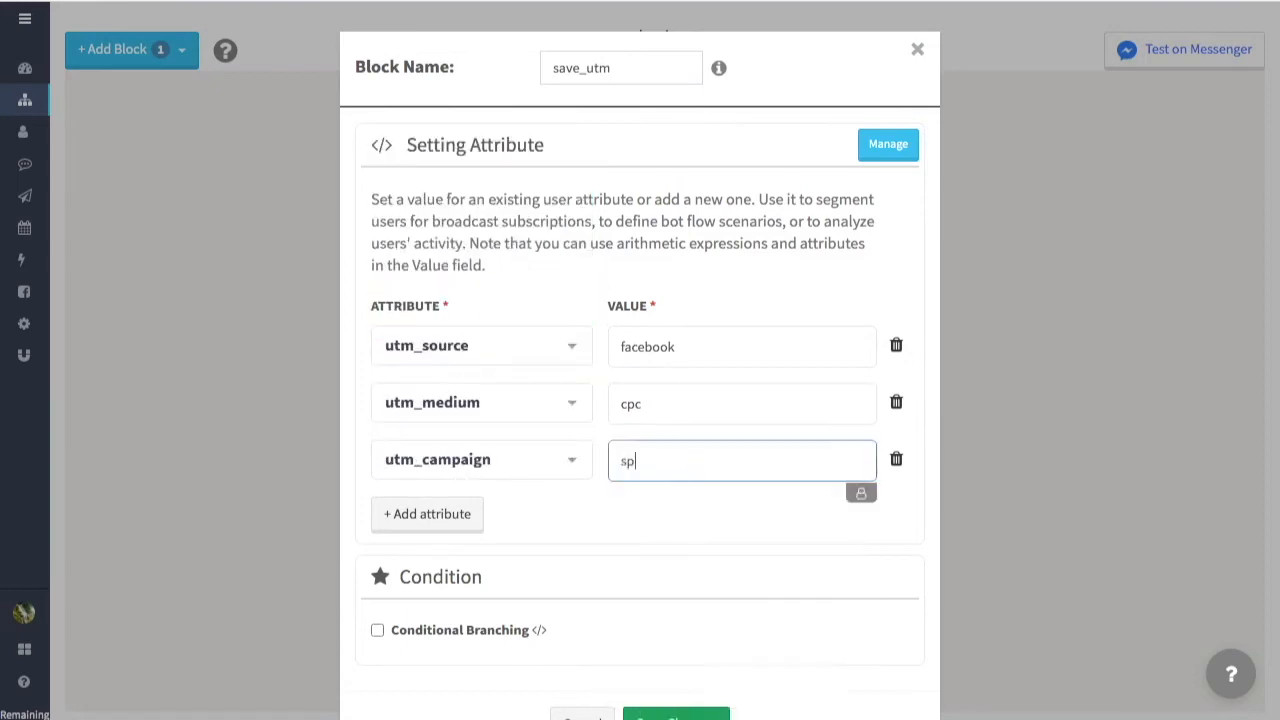
pyautogui.write('ring_sale')
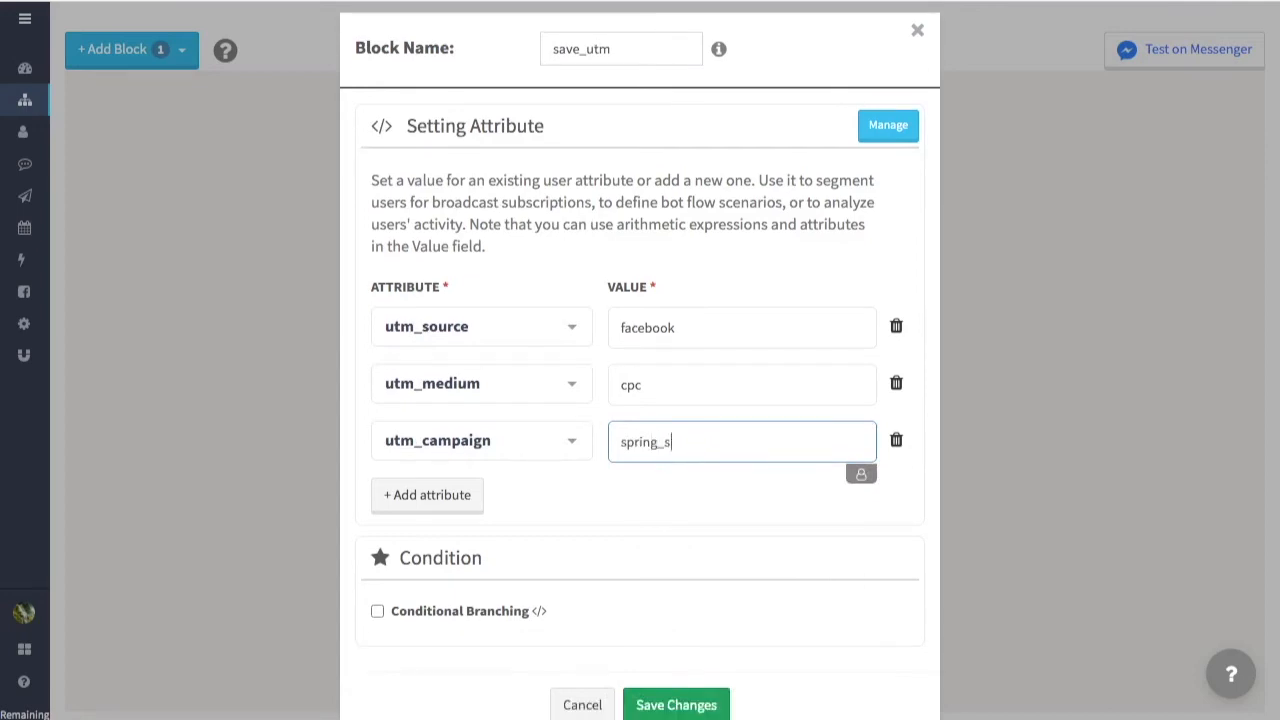
# Step: Save the save_utm block with its utm_source, utm_medium and utm_campaign attributes
pyautogui.click(787, 568)
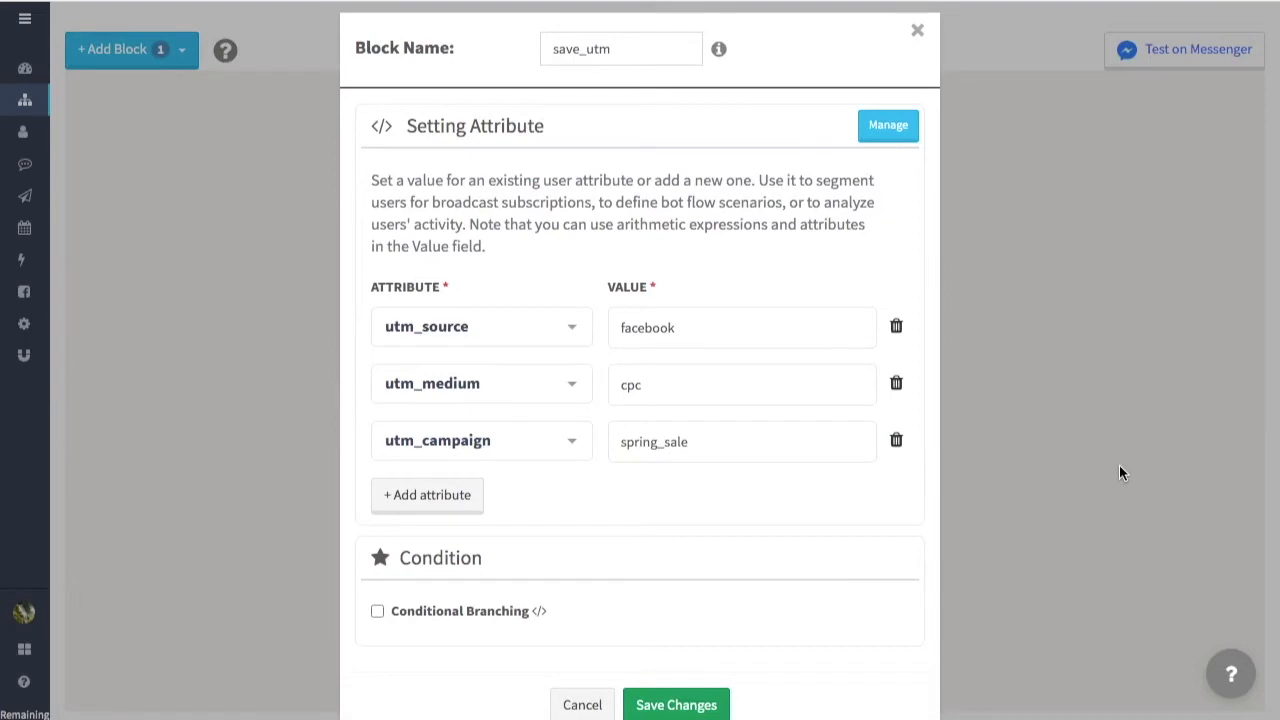
pyautogui.scroll(-1, 1119, 473)
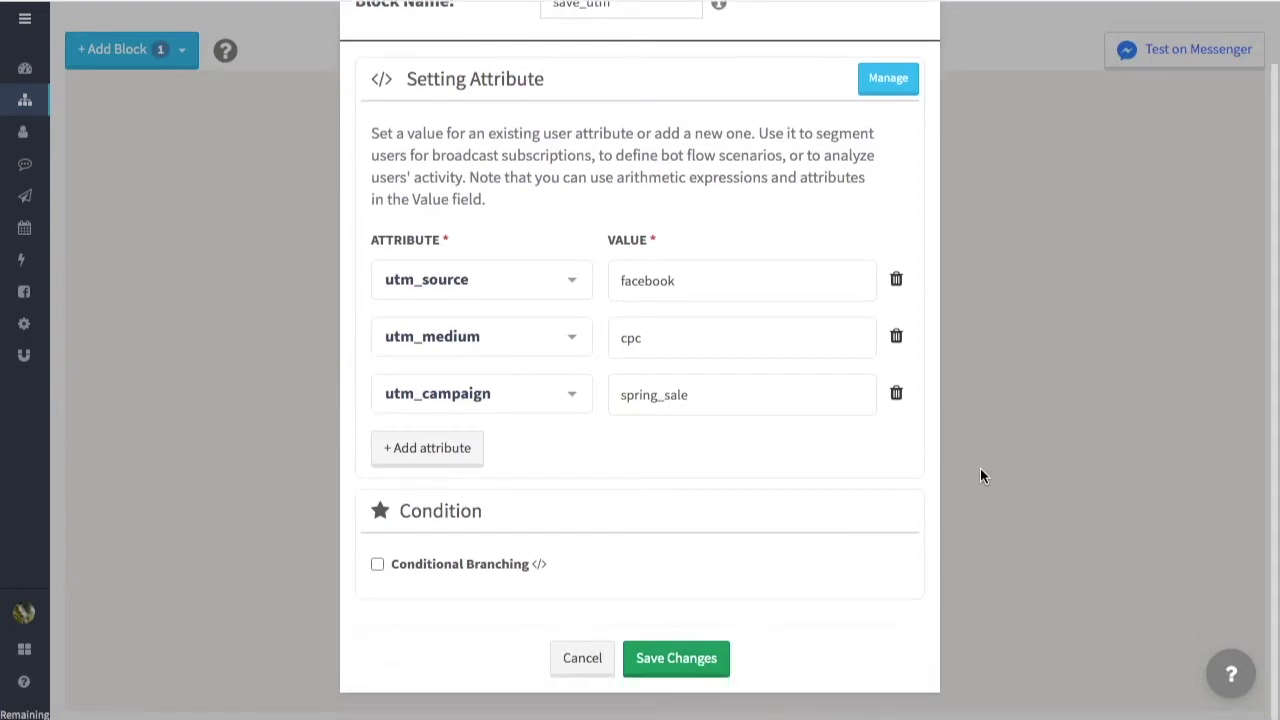
pyautogui.click(704, 658)
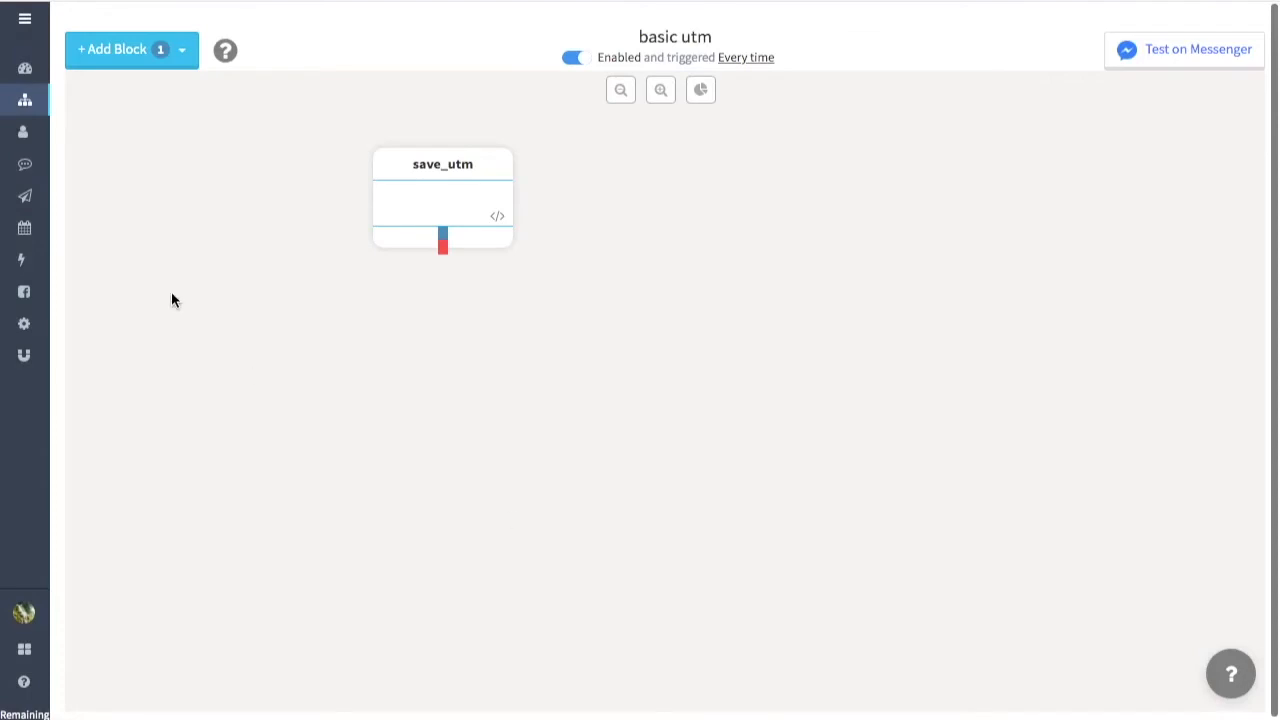
# Step: Add a Conversation block below save_utm and name it received
pyautogui.click(166, 60)
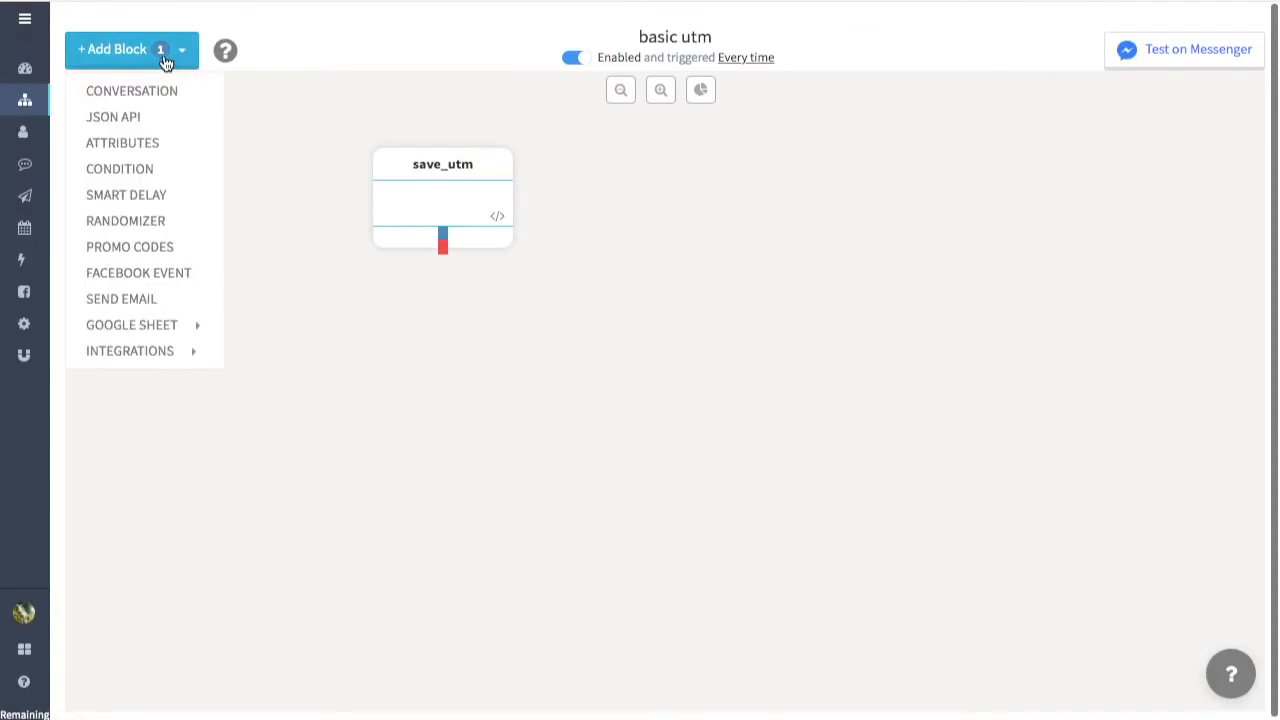
pyautogui.click(171, 90)
pyautogui.moveTo(205, 158); pyautogui.dragTo(460, 337)
pyautogui.click(462, 328)
pyautogui.write('received')
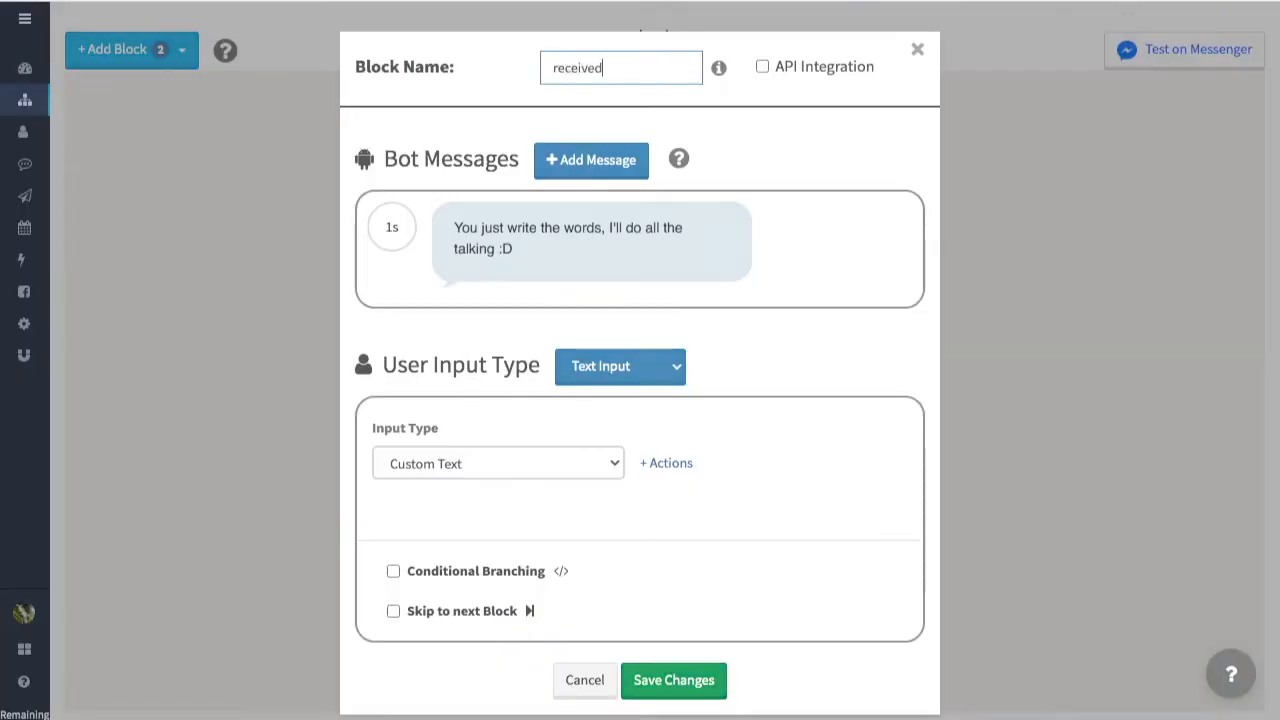
# Step: Set the bot message's delay to 2 seconds and replace its text with the UTM details message using {{full_name}}, {{utm_source}}, {{utm_medium}} and {{utm_campaign}}
pyautogui.click(406, 228)
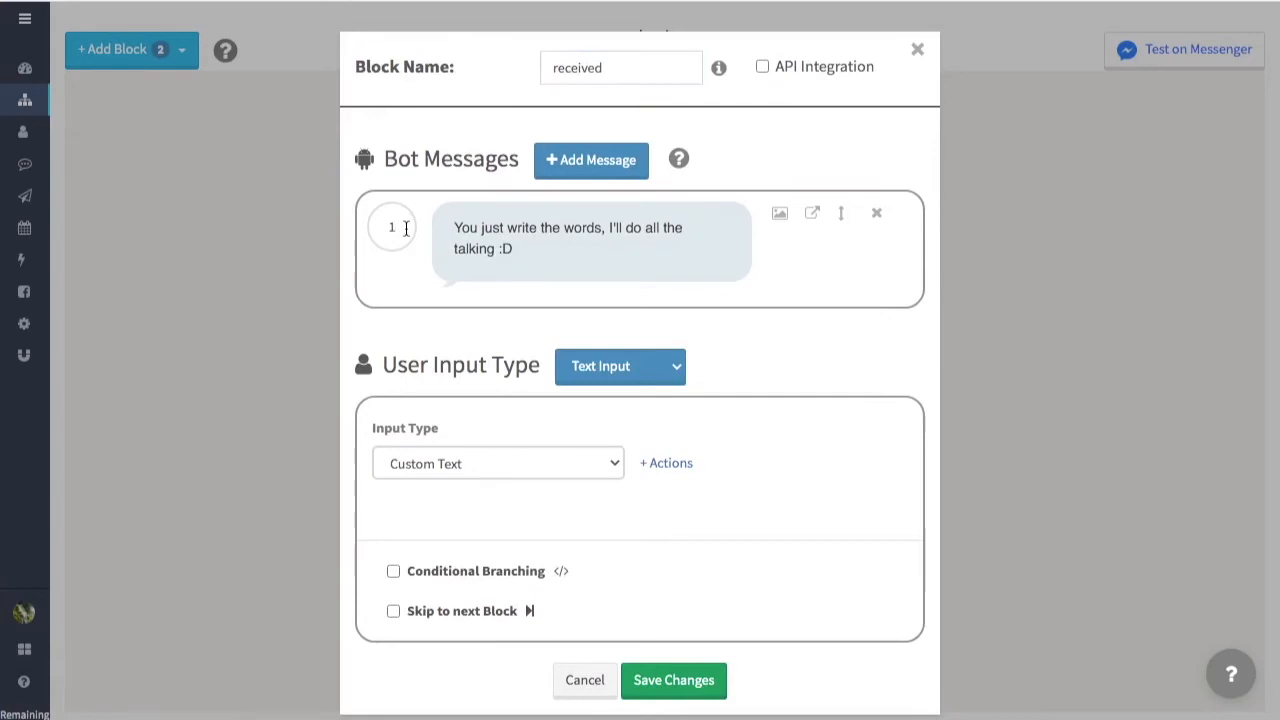
pyautogui.press('BackSpace')
pyautogui.write('2')
pyautogui.click(520, 258)
pyautogui.hotkey('ctrl', 'a')
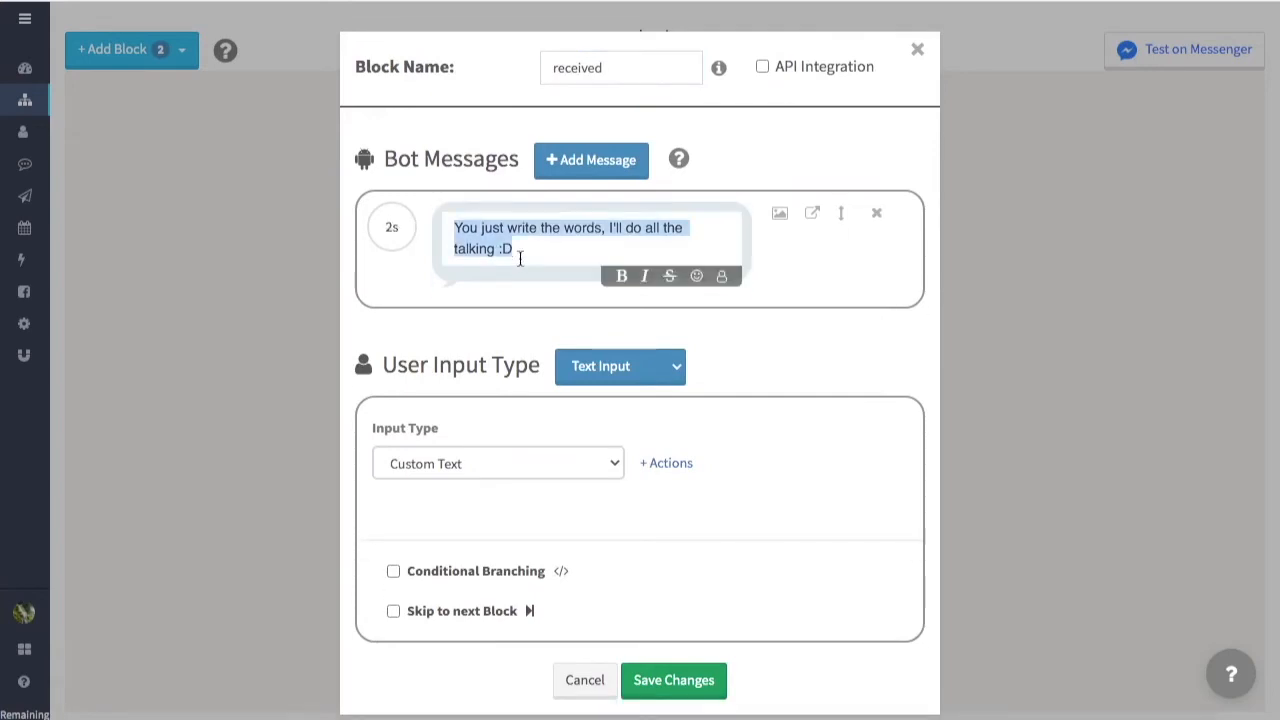
pyautogui.write('Info: {{full_name}}, you had joined the campaign through UTM with the following details:  👉 {{utm_source}} 👉 {{utm_medium}} 👉 {{utm_campaign}}')
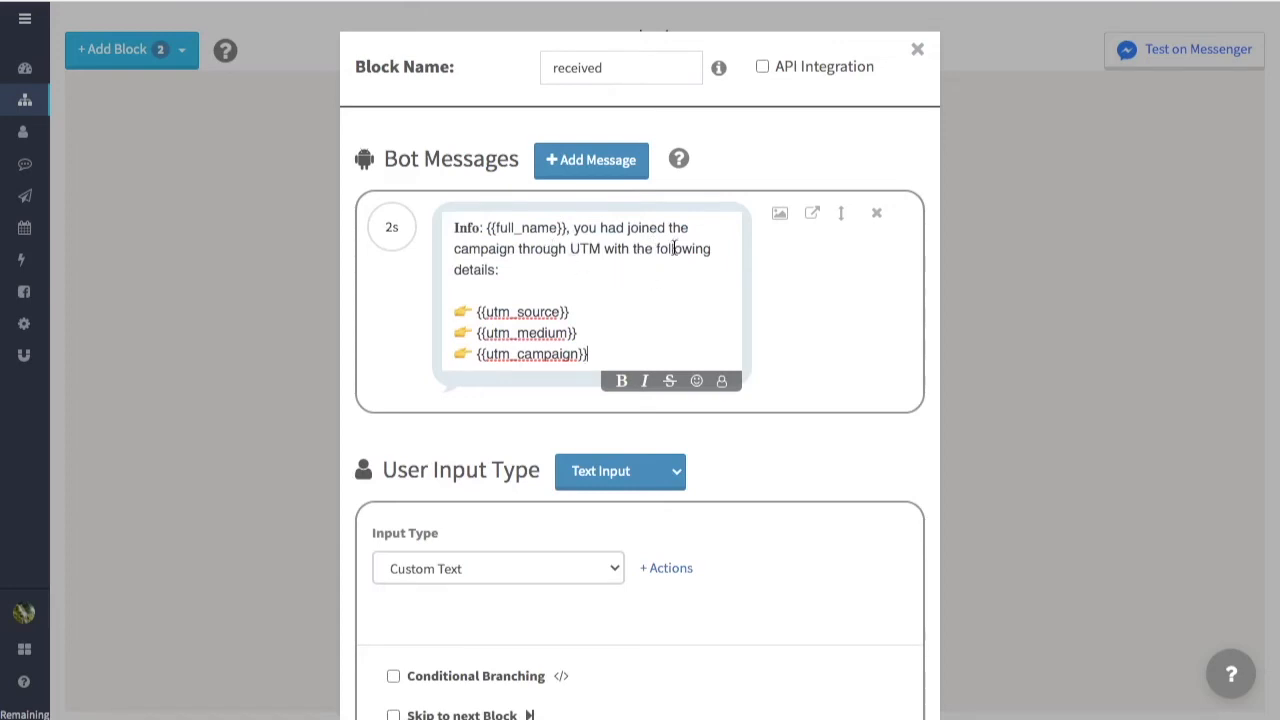
# Step: Save the received block and connect the save_utm block's output to it
pyautogui.scroll(-2, 903, 473)
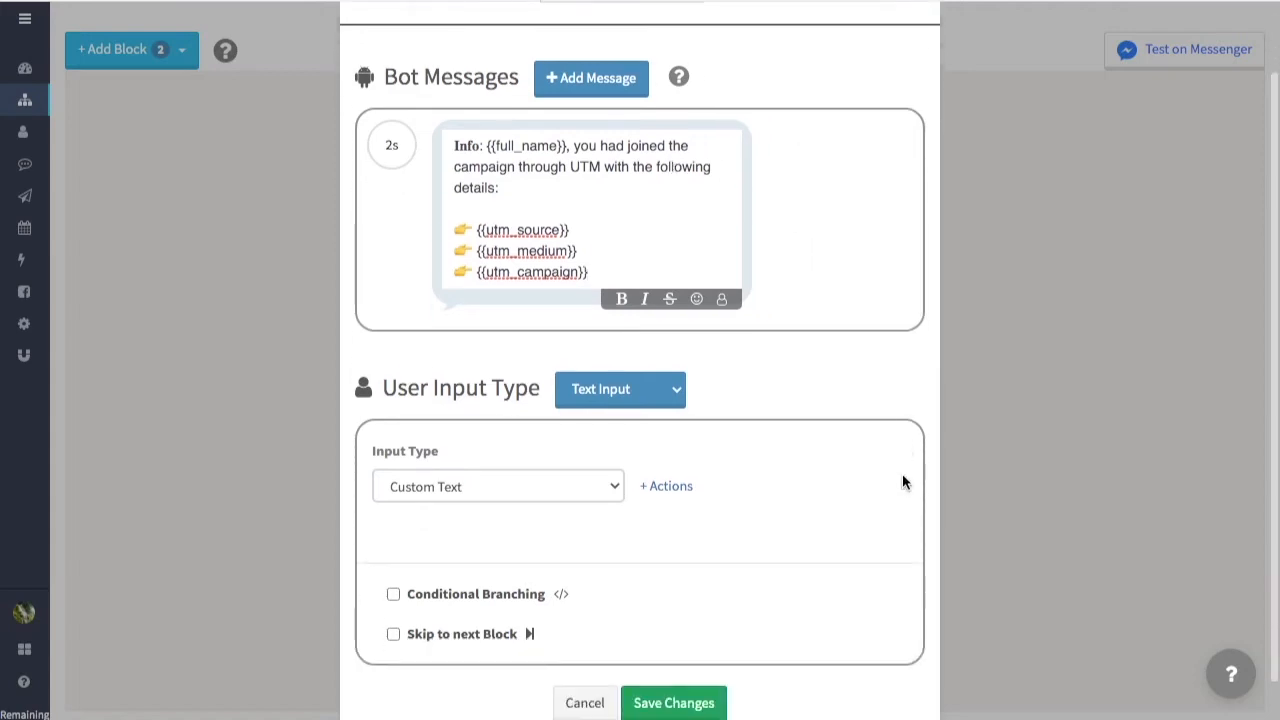
pyautogui.click(698, 657)
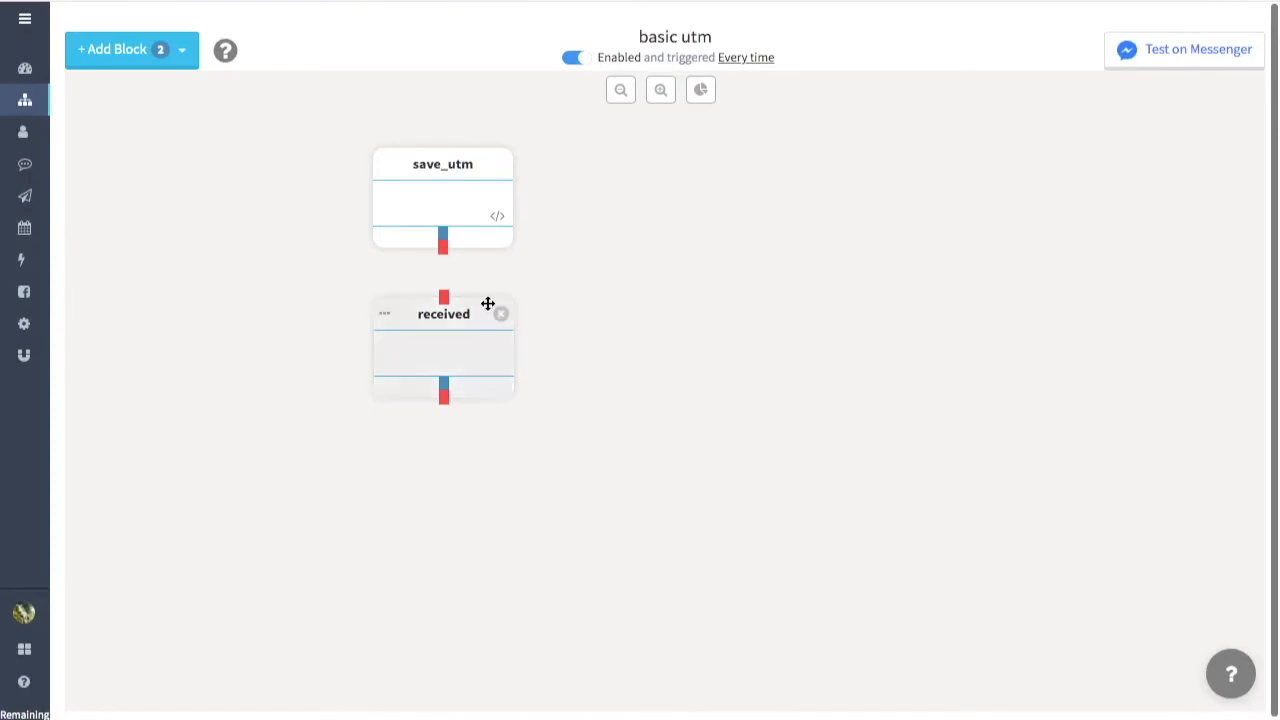
pyautogui.moveTo(446, 254); pyautogui.dragTo(447, 303)
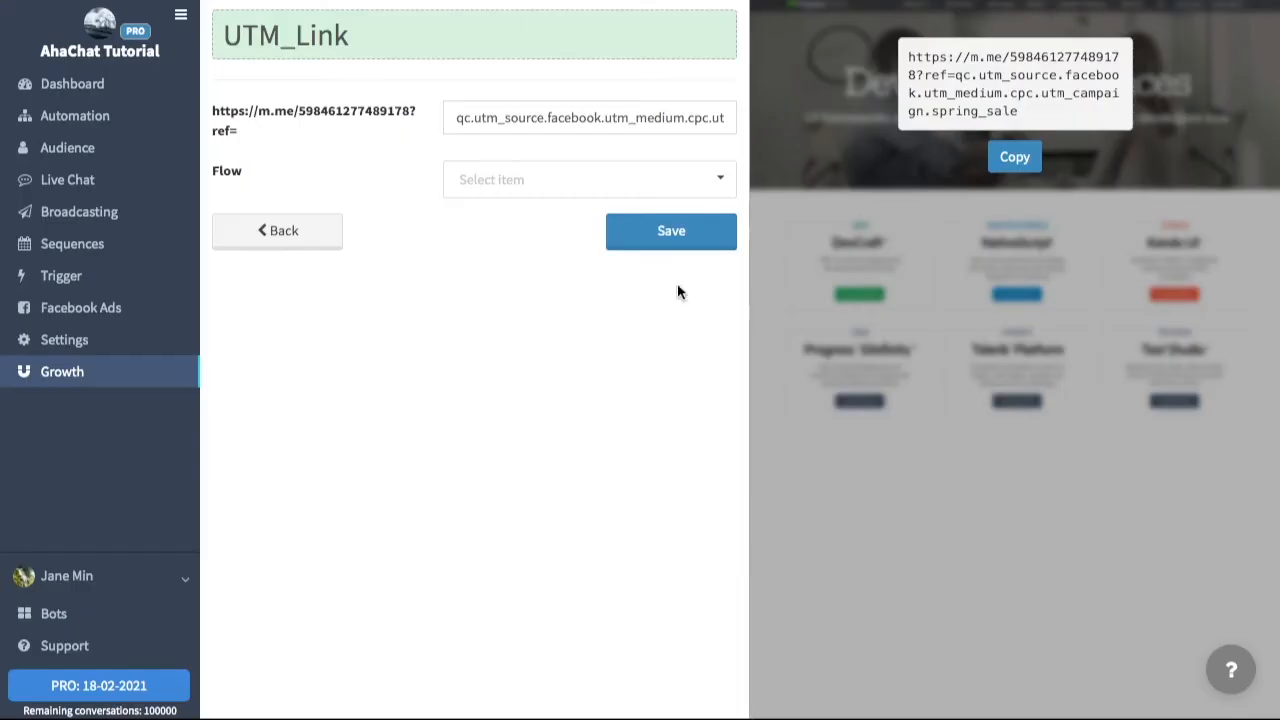
# Step: Choose the flow for the UTM_Link ref link and start a Messenger test of the basic utm flow
pyautogui.click(560, 178)
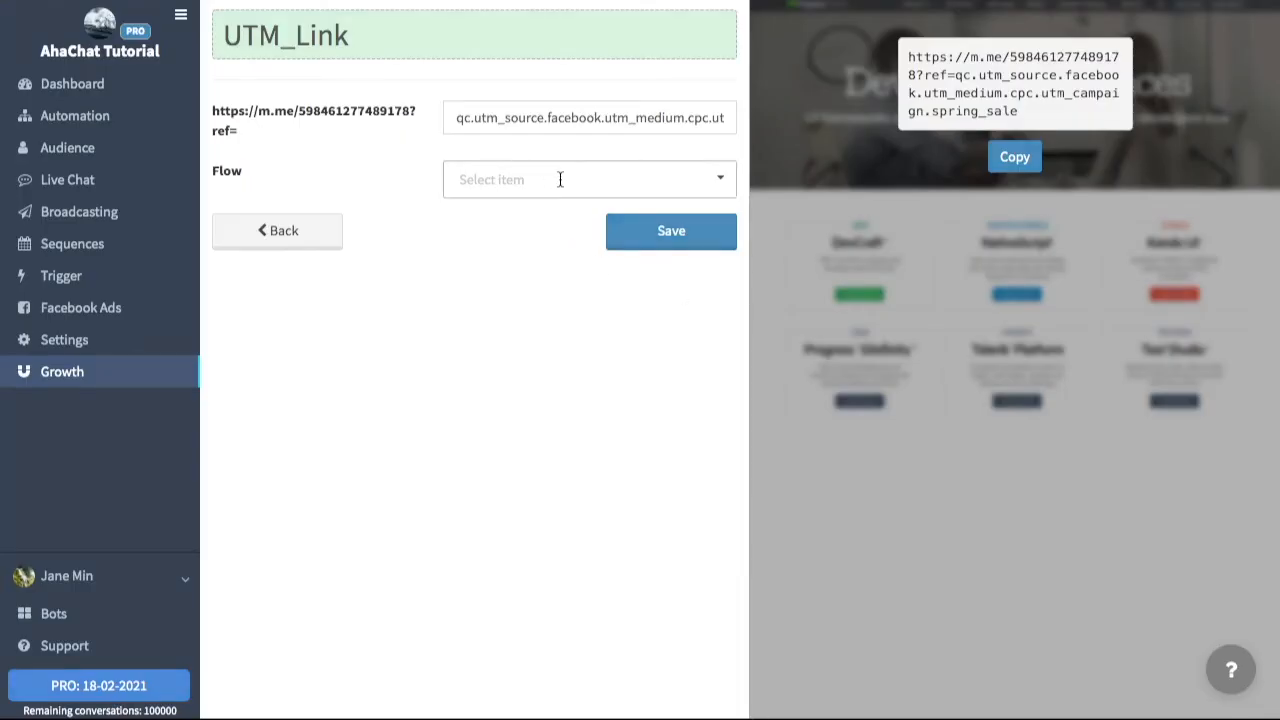
pyautogui.scroll(-5, 604, 277)
pyautogui.click(550, 249)
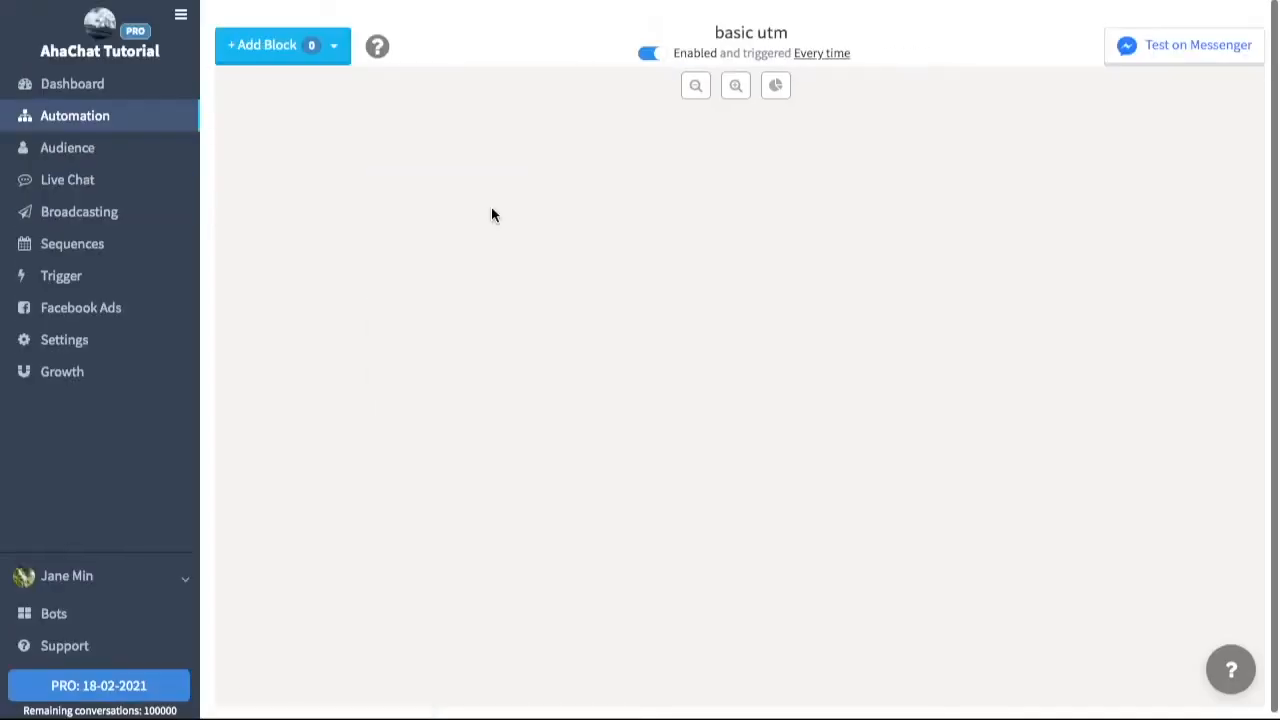
pyautogui.click(1177, 60)
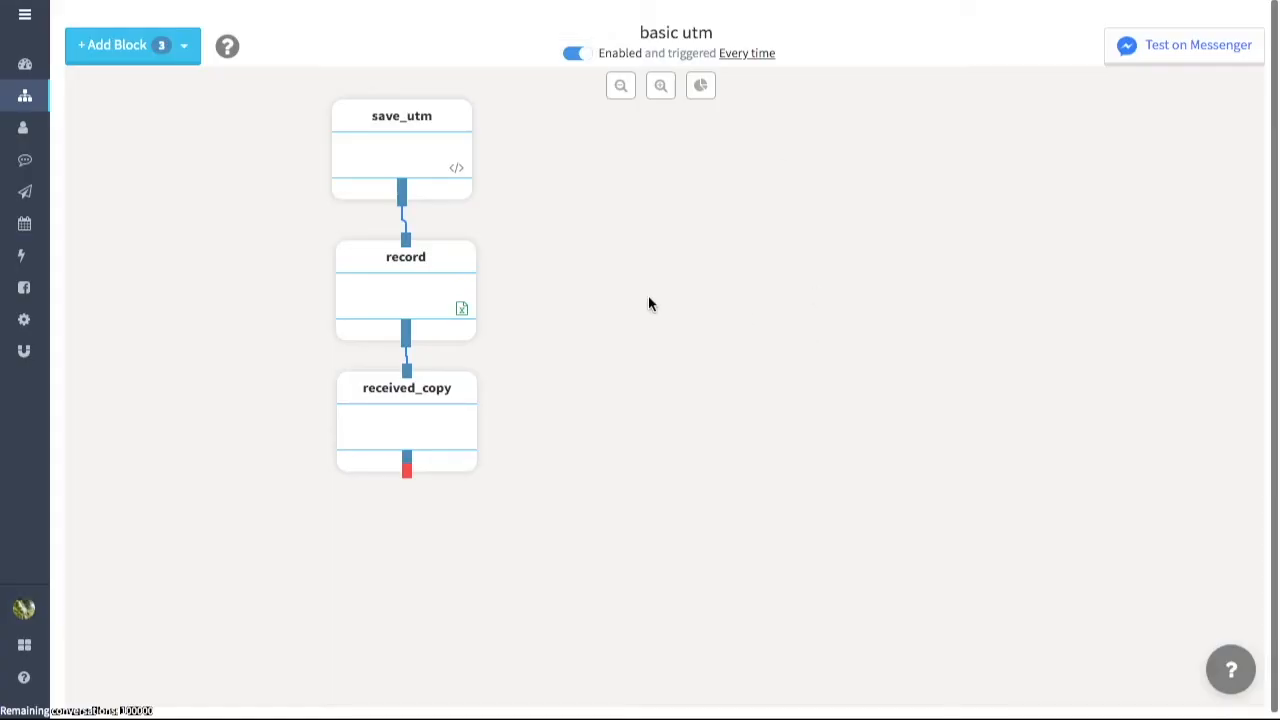
# Step: Review how the record block maps the UTM attributes to Google Sheets columns, and save the block
pyautogui.click(408, 302)
pyautogui.scroll(-1, 657, 306)
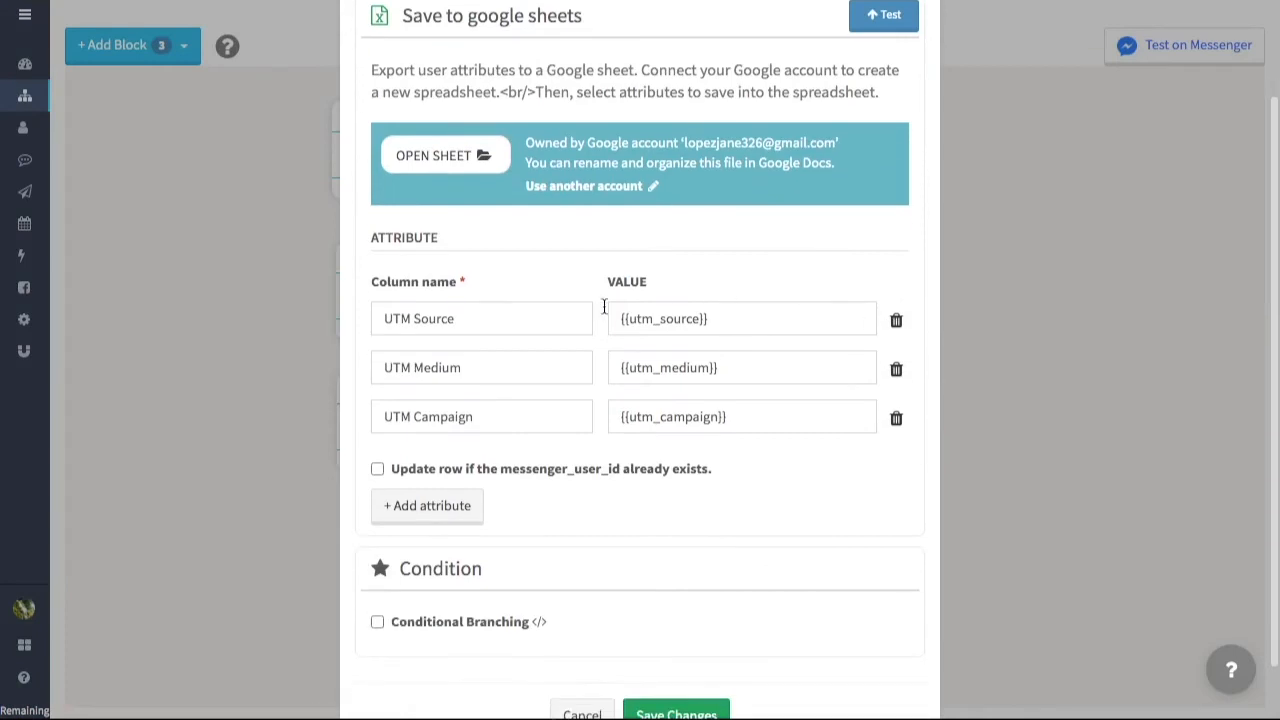
pyautogui.scroll(-1, 939, 499)
pyautogui.click(686, 654)
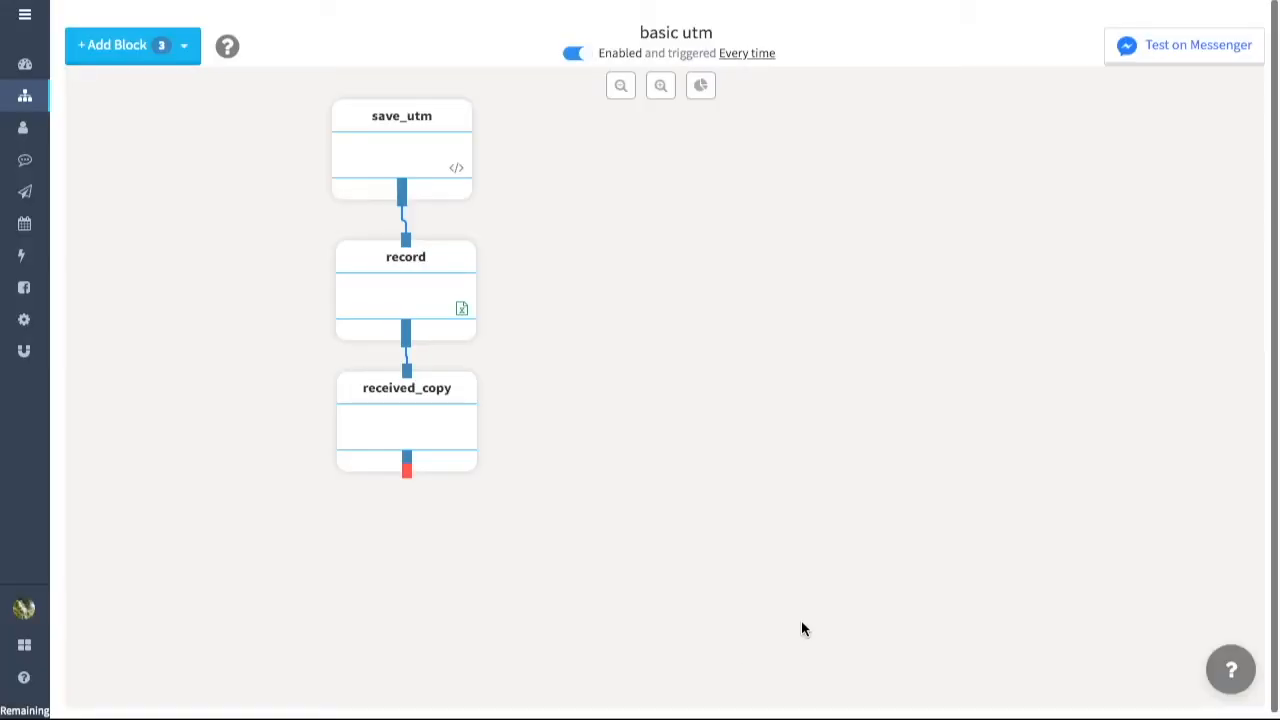
# Step: Filter the bot's audience by the attribute condition utm_medium is cpc
pyautogui.click(23, 127)
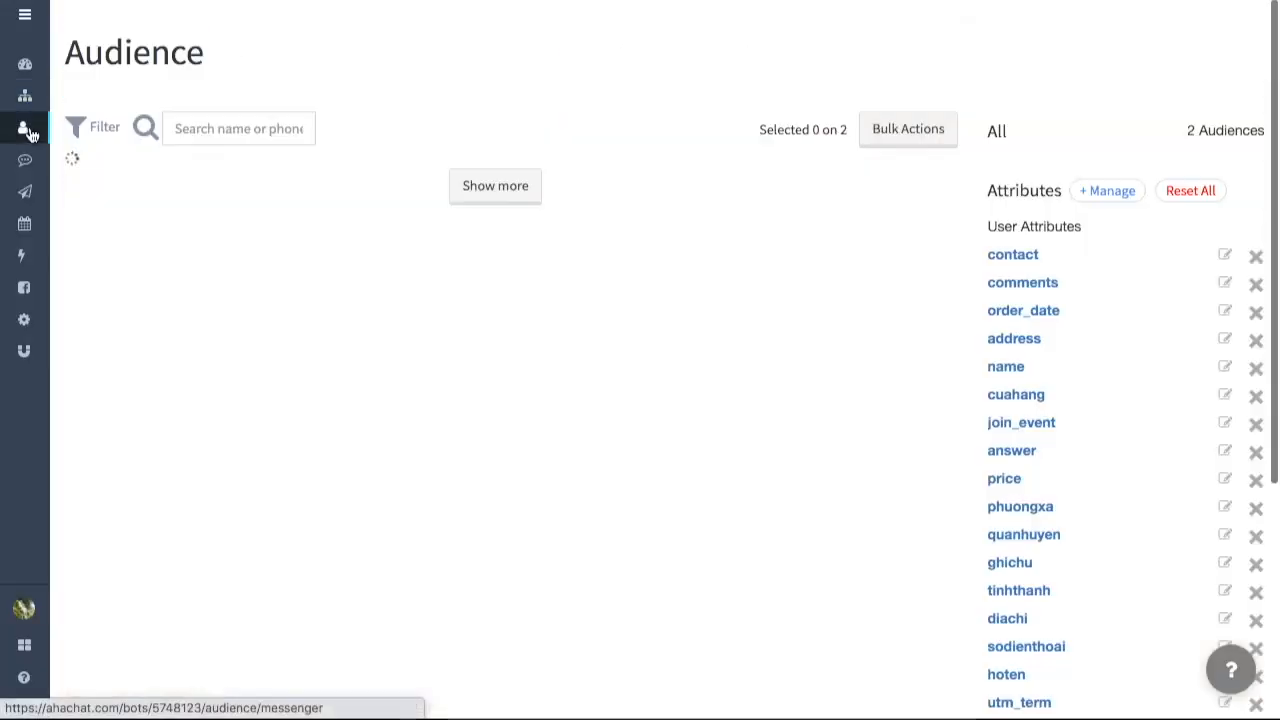
pyautogui.doubleClick(78, 133)
pyautogui.click(78, 133)
pyautogui.click(143, 221)
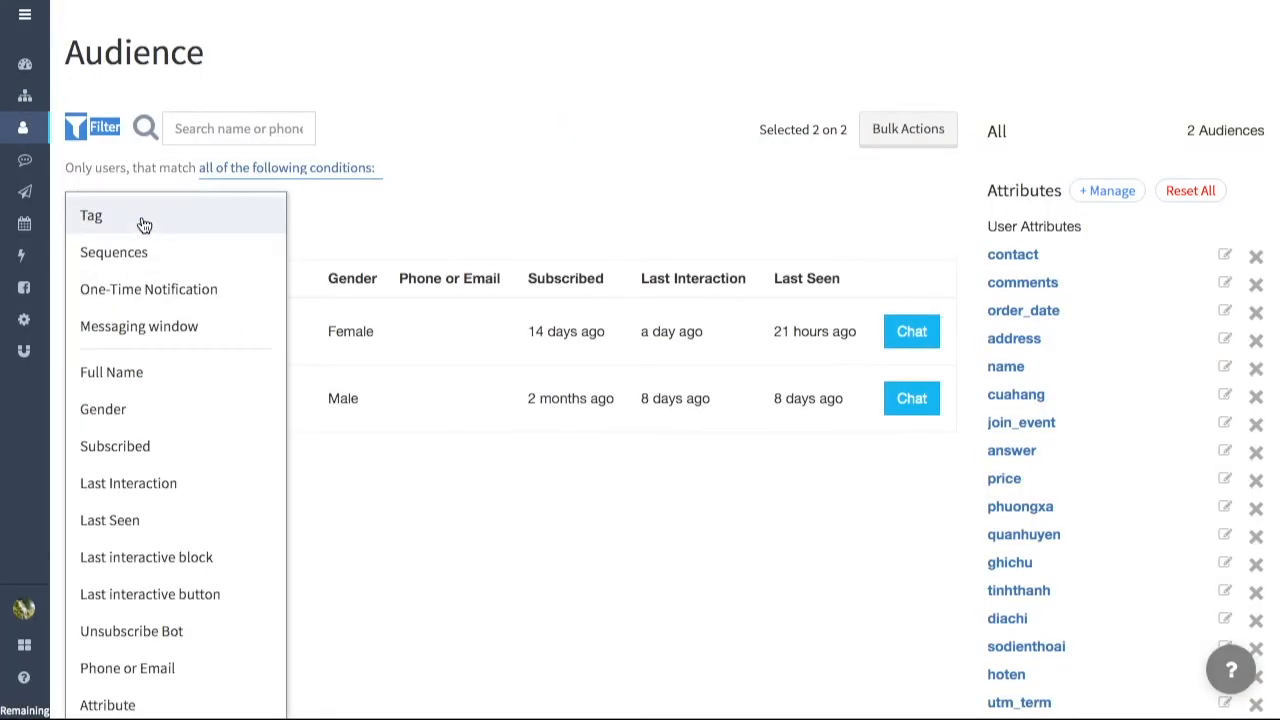
pyautogui.click(160, 708)
pyautogui.scroll(-3, 207, 385)
pyautogui.scroll(-5, 209, 387)
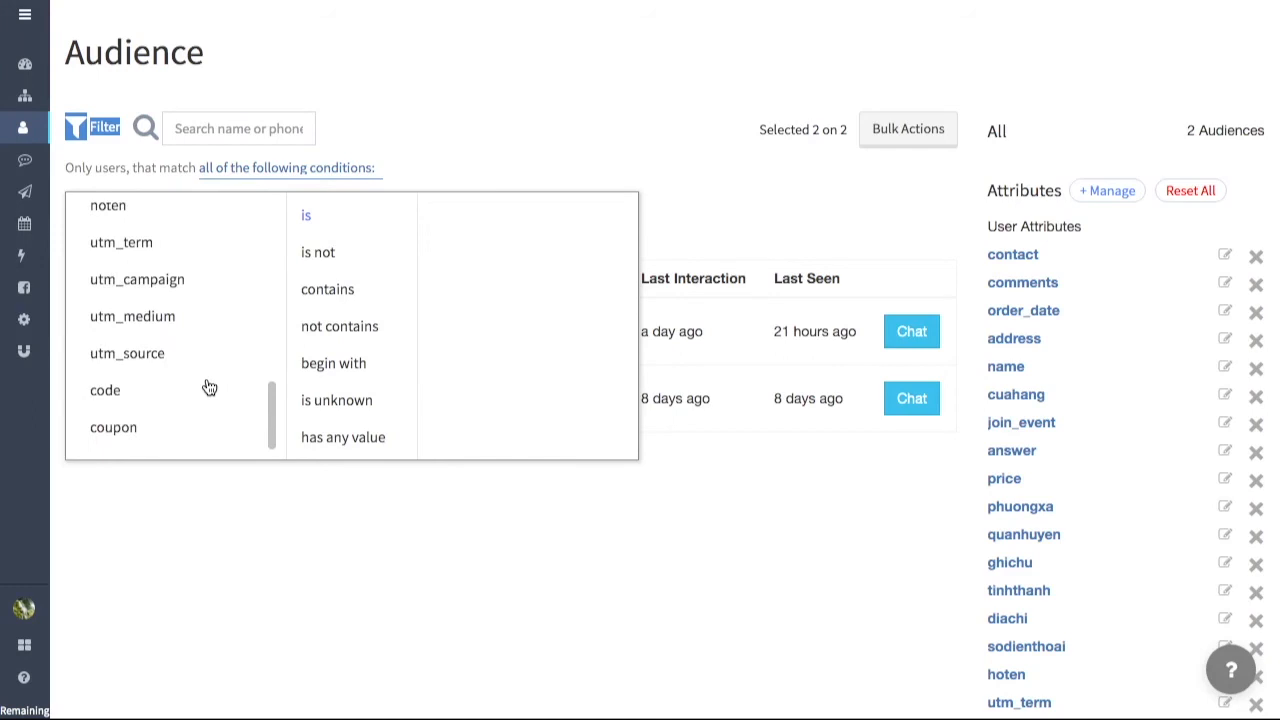
pyautogui.click(189, 316)
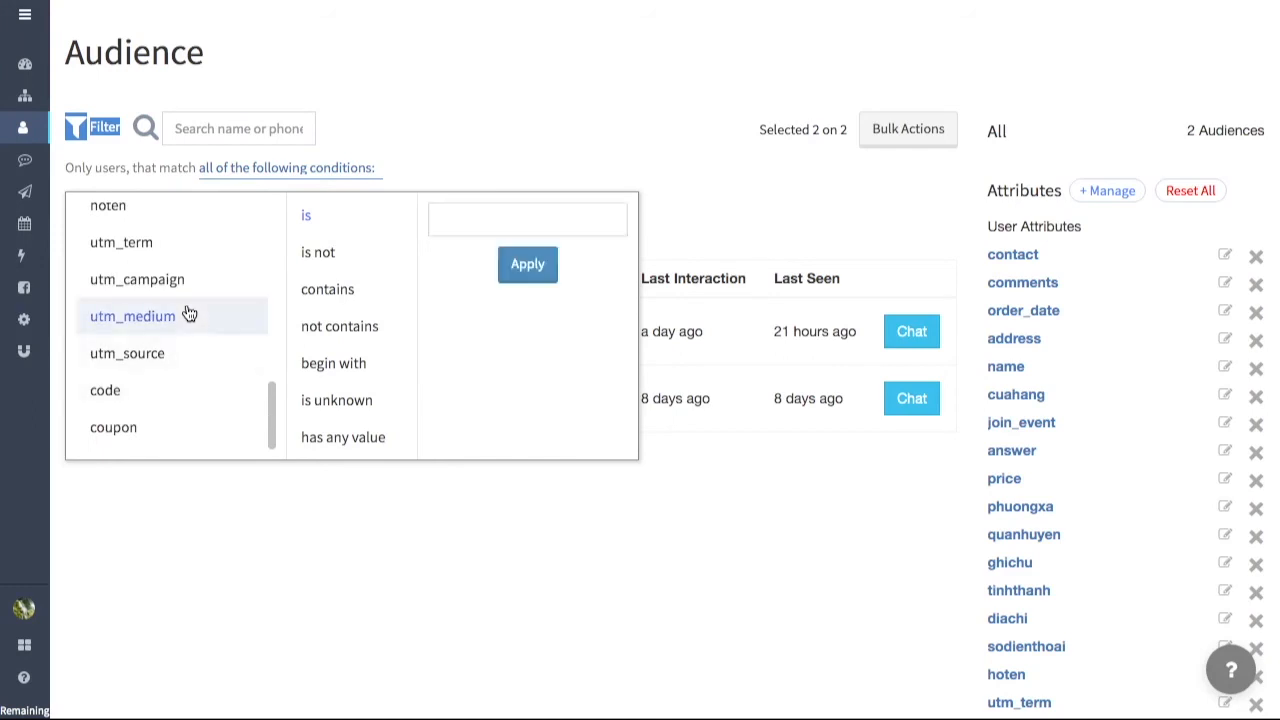
pyautogui.click(491, 221)
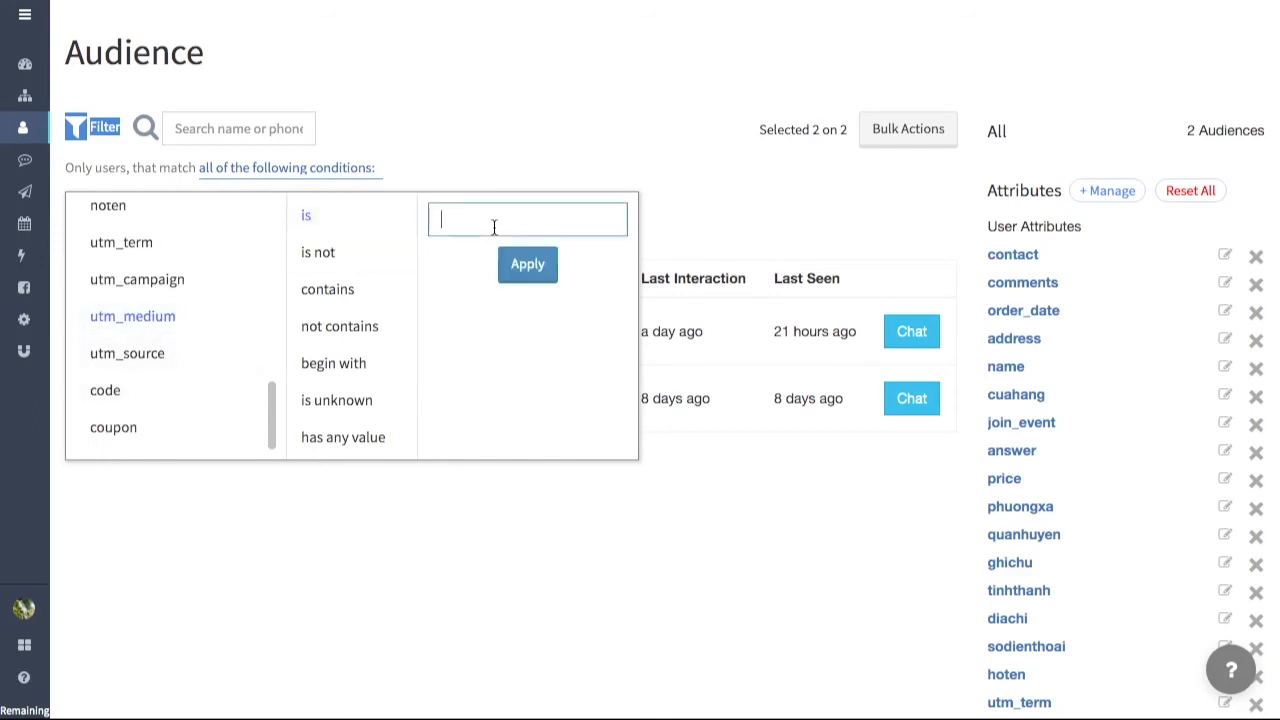
pyautogui.write('cpc')
pyautogui.click(527, 264)
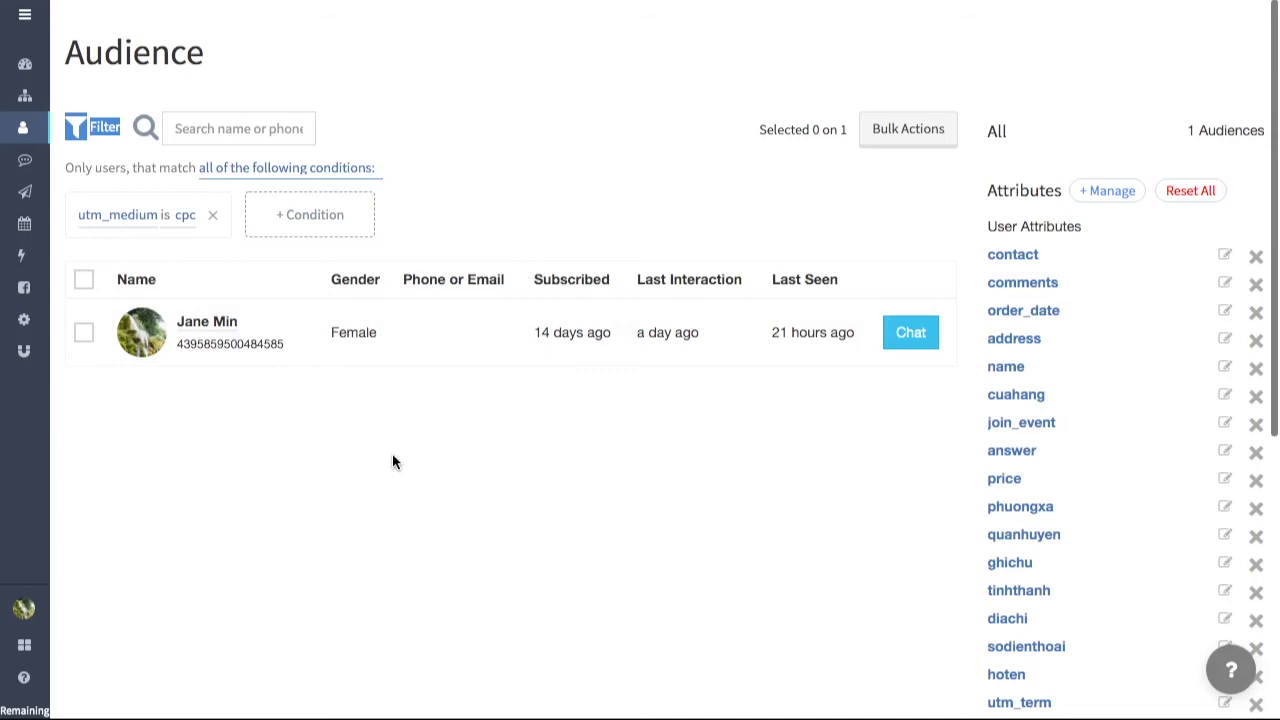
# Step: Replace the audience filter with the attribute condition utm_source is facebook
pyautogui.click(212, 215)
pyautogui.click(156, 218)
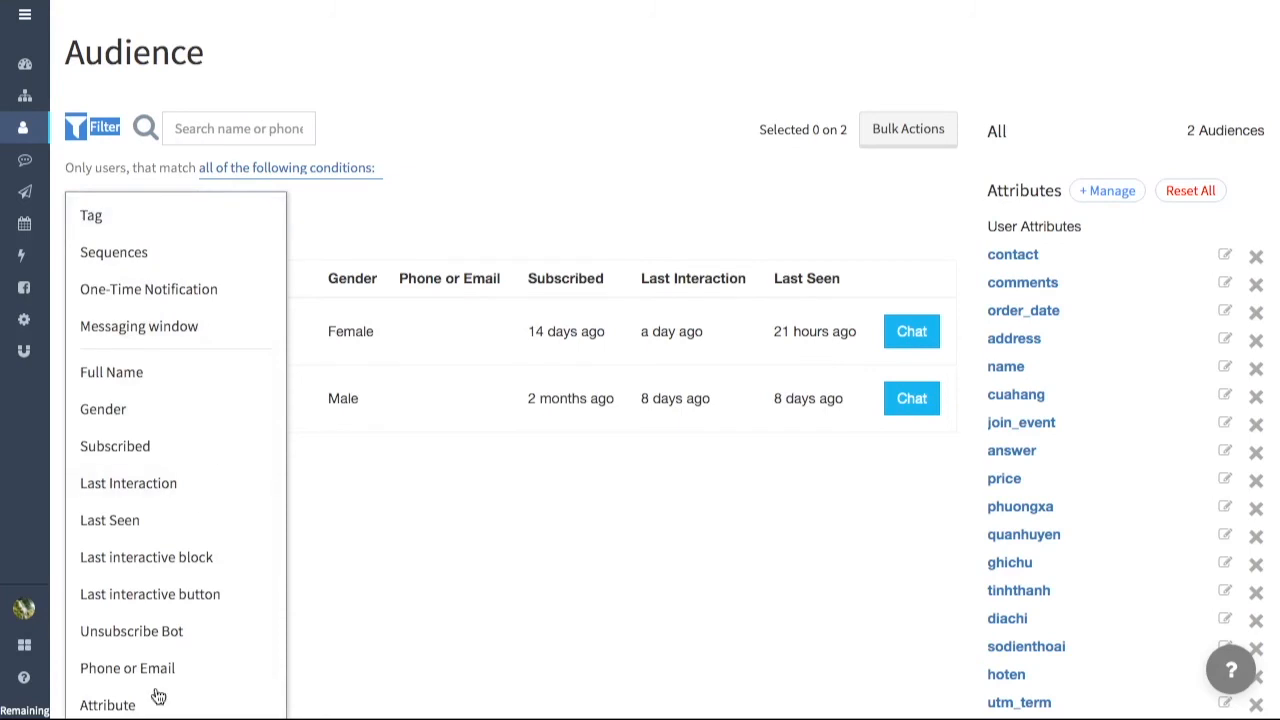
pyautogui.click(143, 705)
pyautogui.scroll(-6, 189, 337)
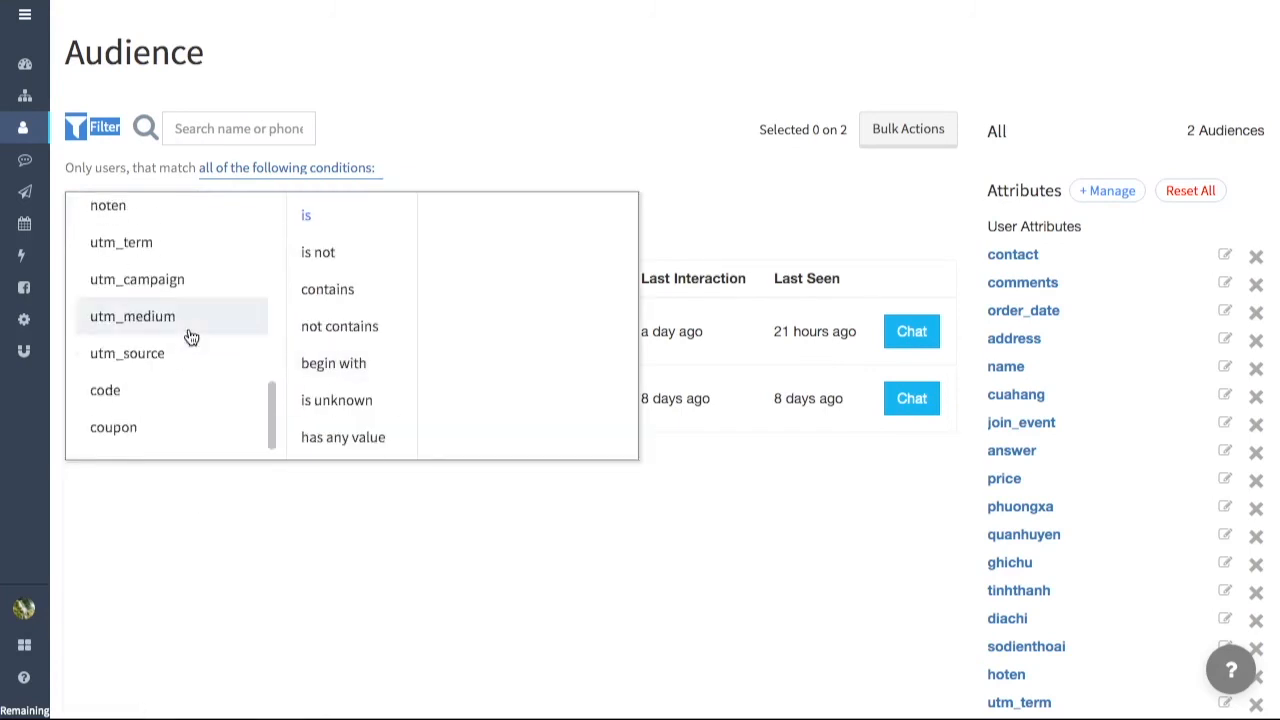
pyautogui.click(191, 357)
pyautogui.write('facebook')
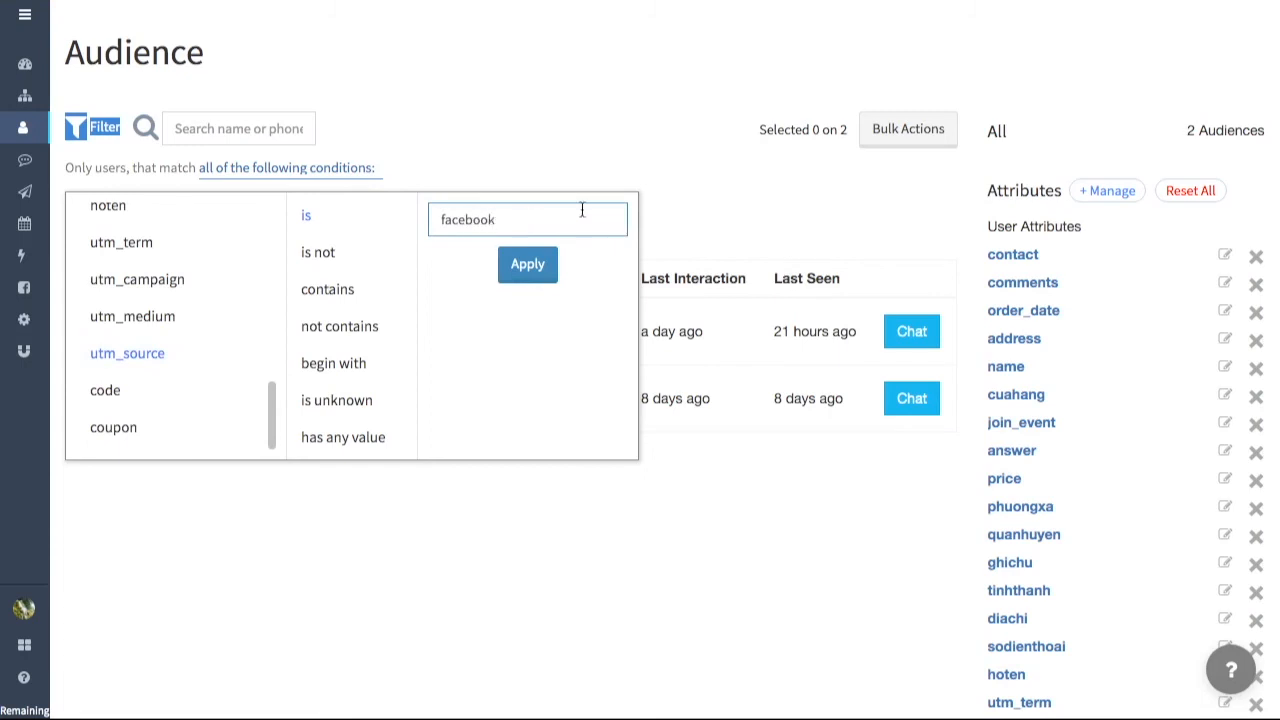
pyautogui.click(528, 265)
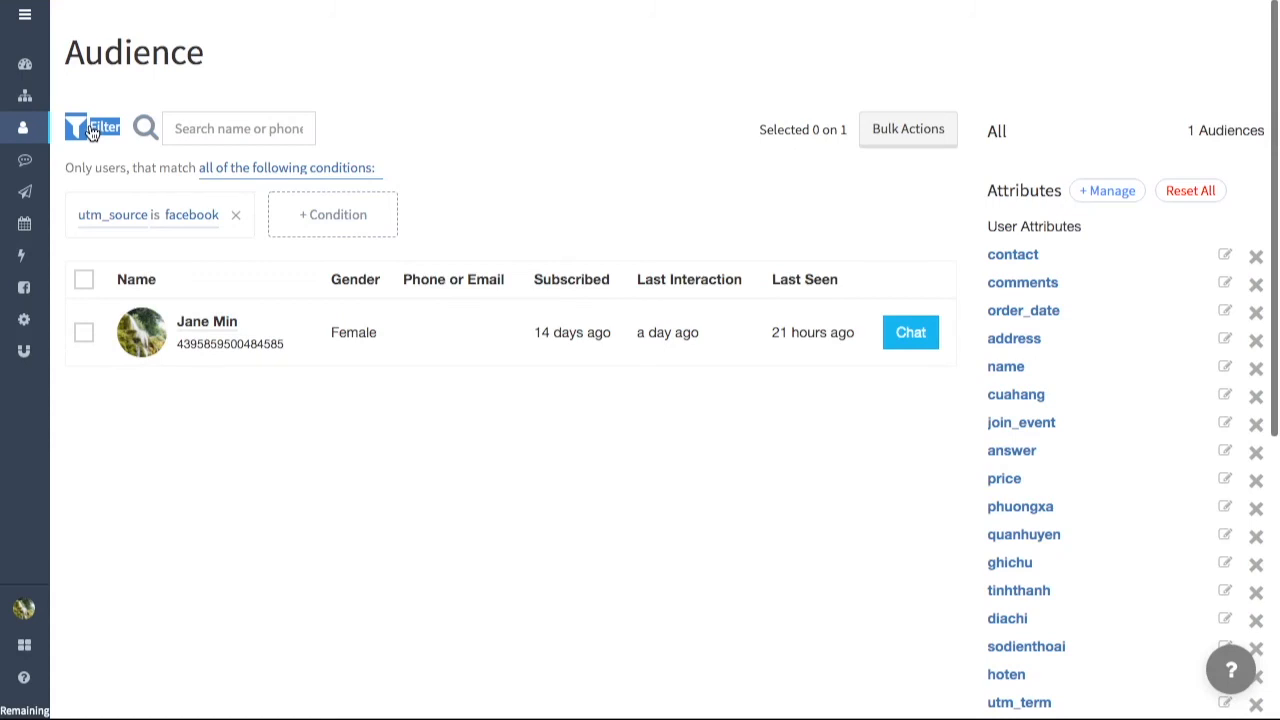
# Step: Replace the audience filter with the attribute condition utm_campaign is spring_sale
pyautogui.click(234, 216)
pyautogui.click(120, 220)
pyautogui.click(124, 710)
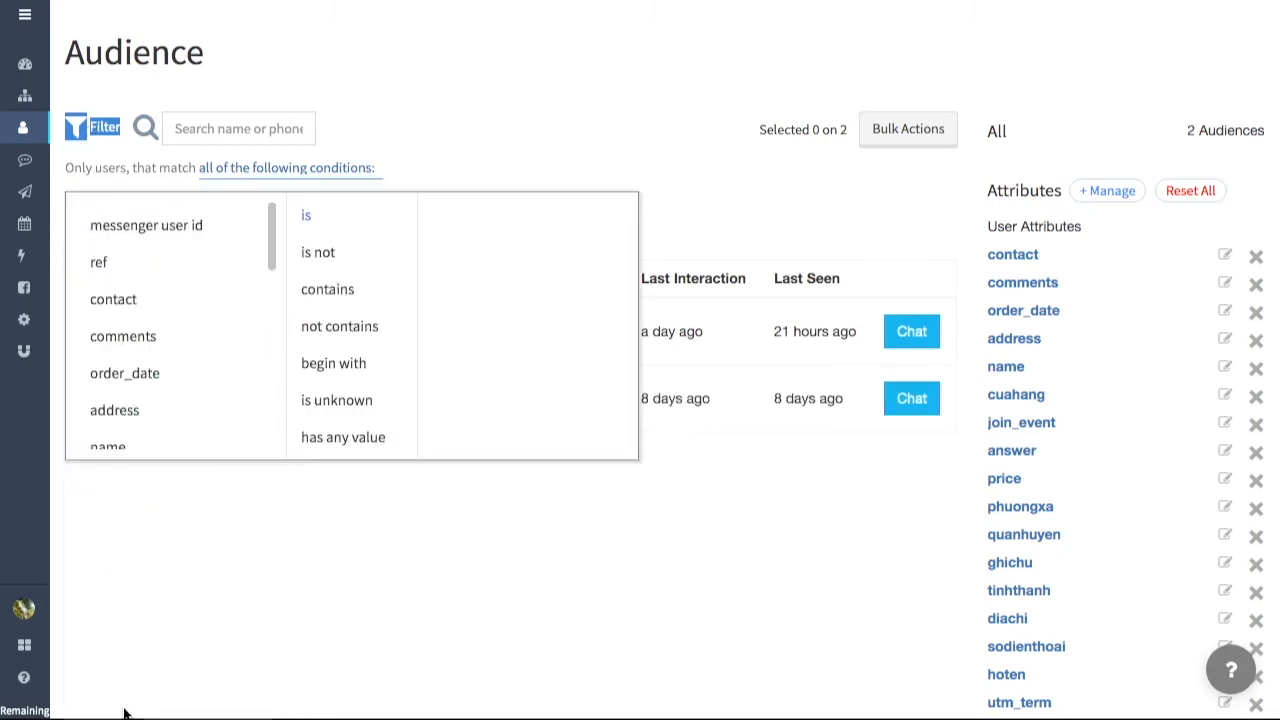
pyautogui.scroll(-5, 206, 400)
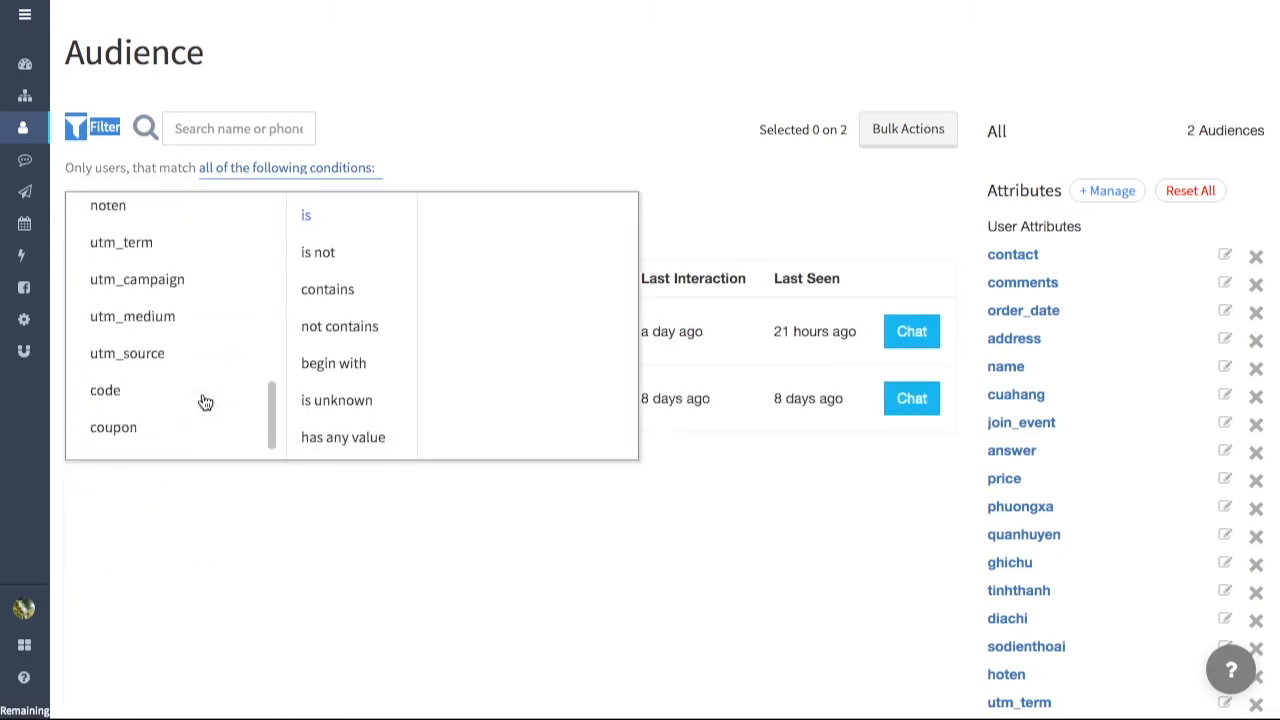
pyautogui.click(204, 286)
pyautogui.click(514, 222)
pyautogui.write('spring_sale')
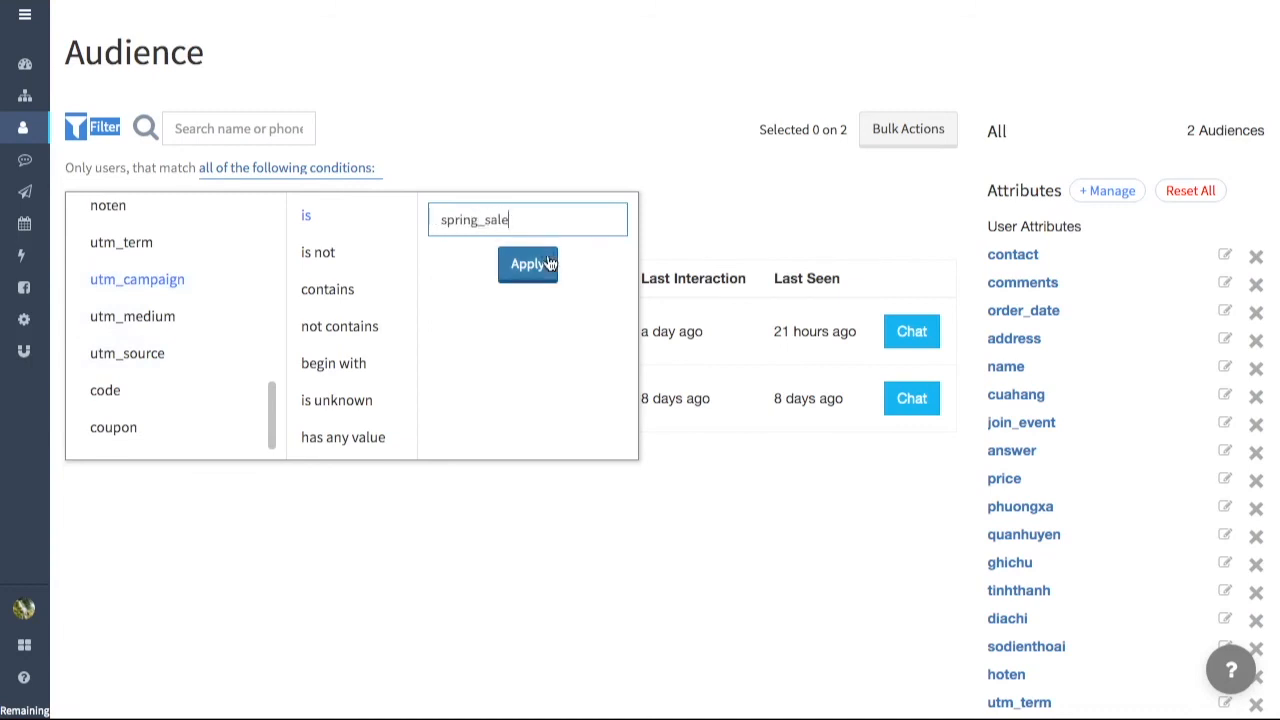
pyautogui.click(549, 263)
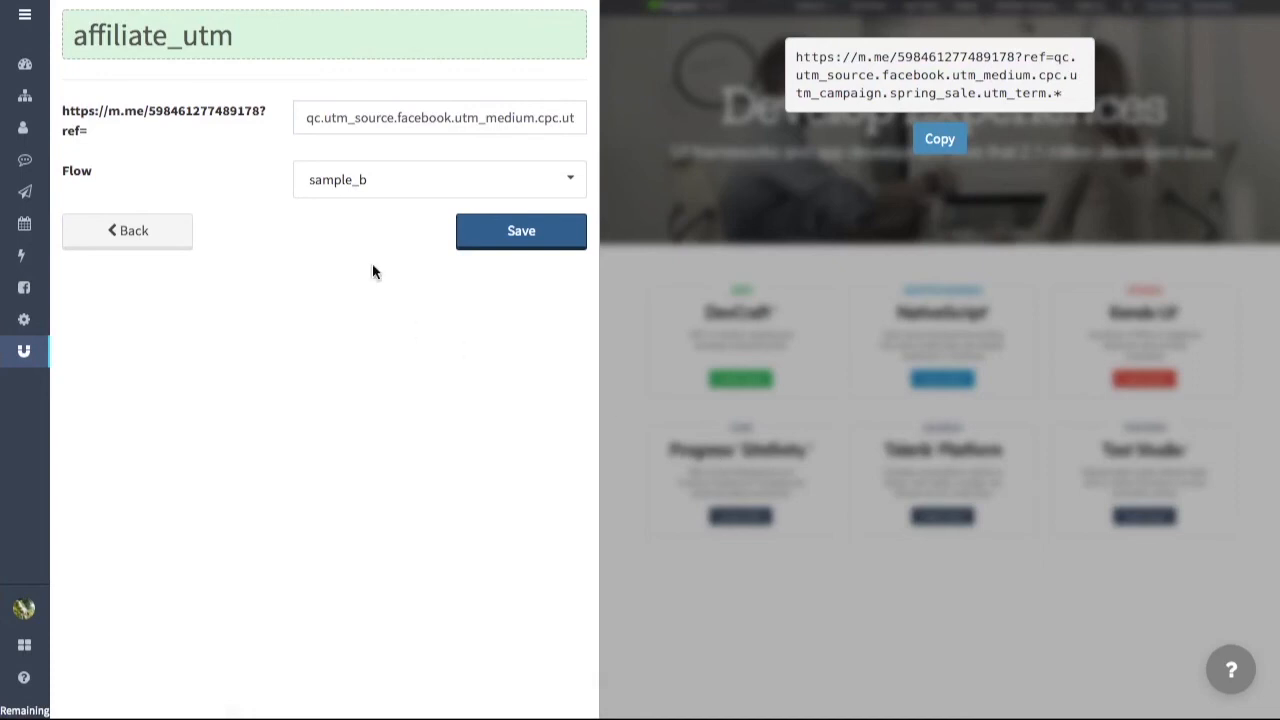
# Step: Examine the utm_term part of the affiliate_utm ref link and the attribute values in the affiliate utm flow's save_utm block
pyautogui.hscroll(3, 515, 125)
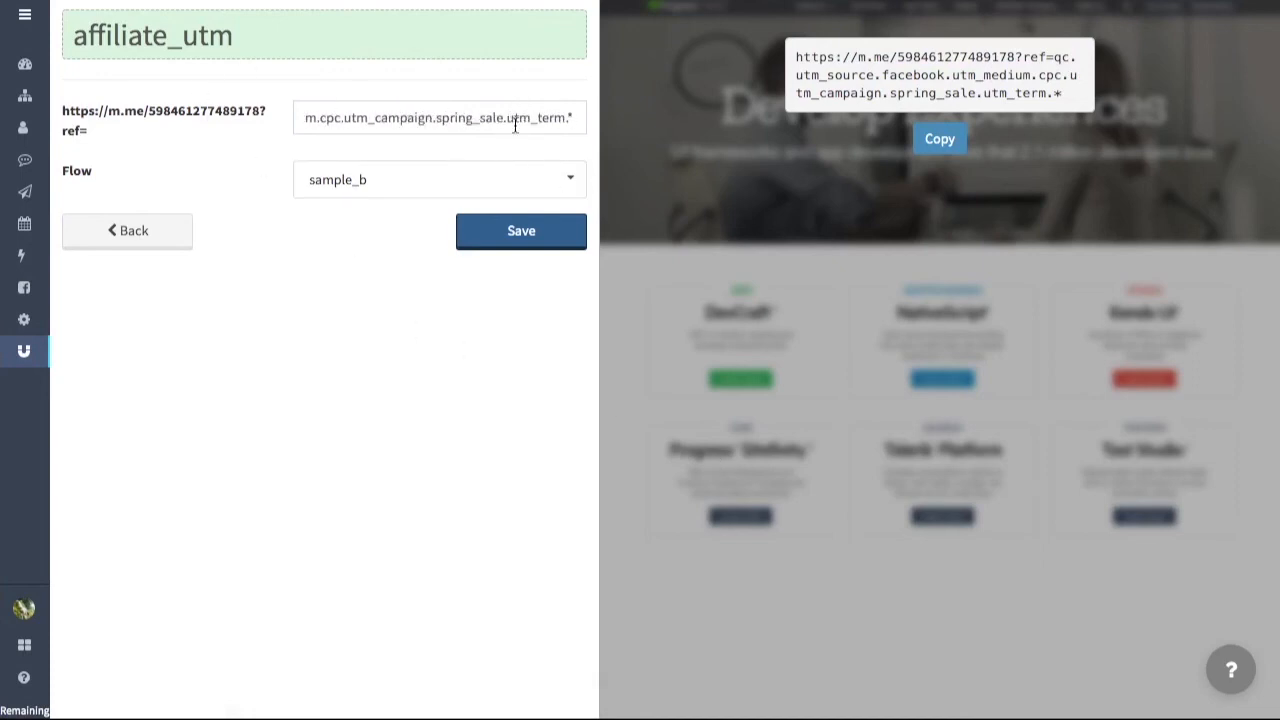
pyautogui.moveTo(981, 93); pyautogui.dragTo(1047, 94)
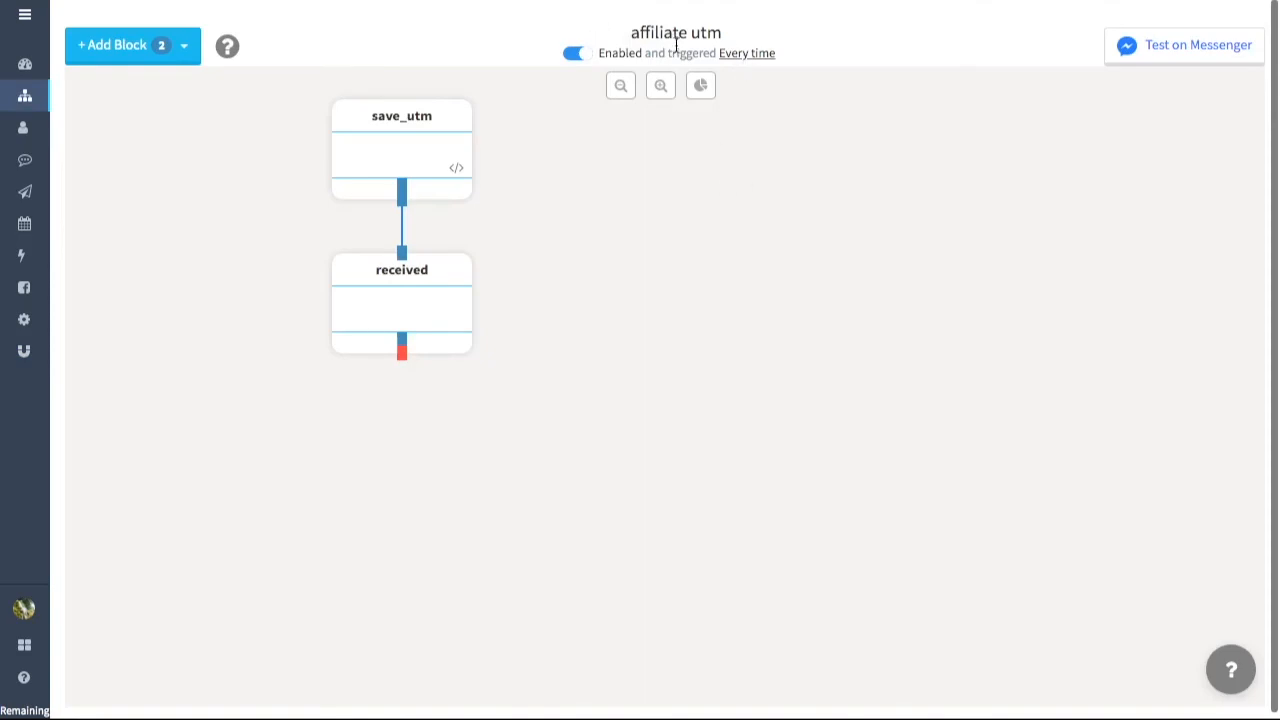
pyautogui.click(423, 149)
pyautogui.scroll(-3, 851, 326)
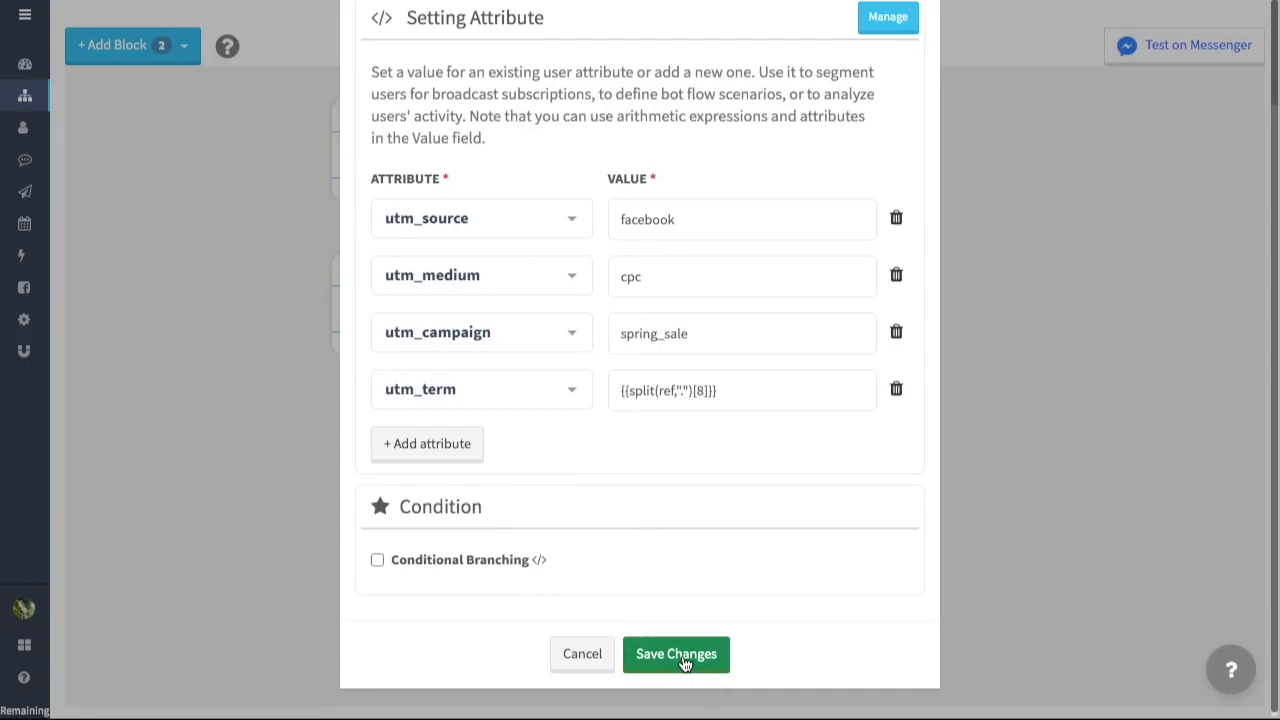
pyautogui.click(680, 656)
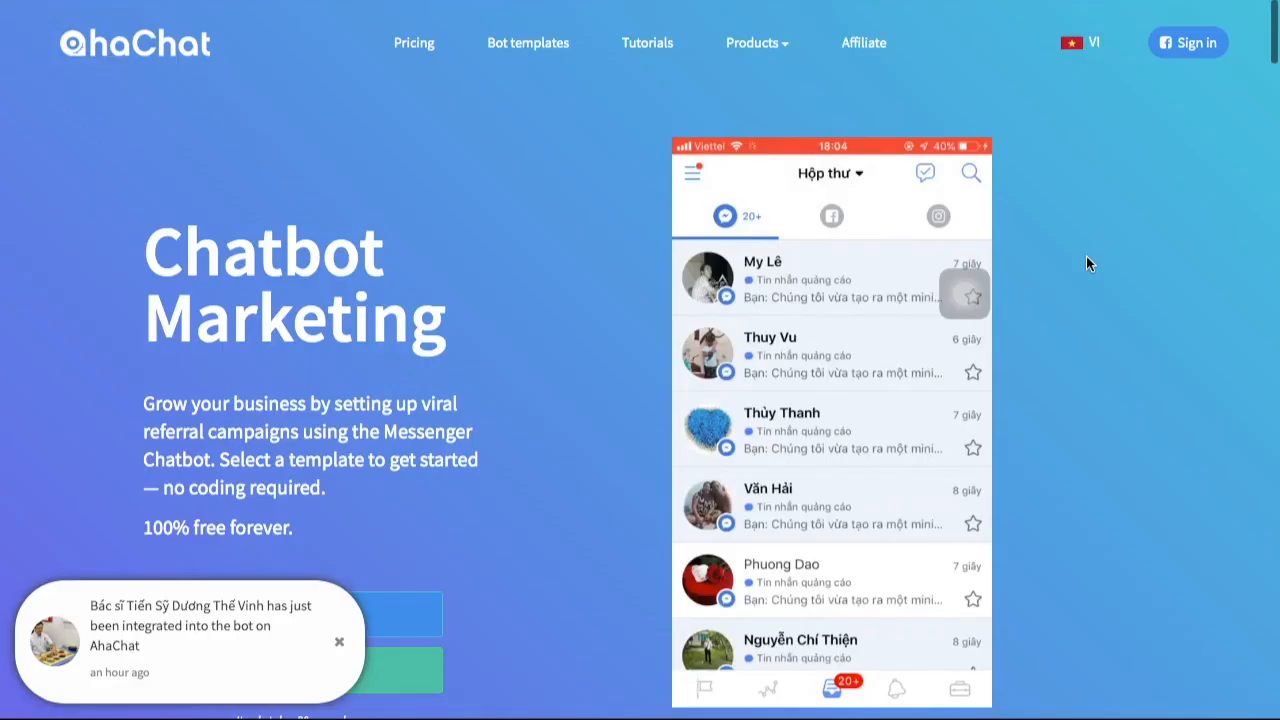